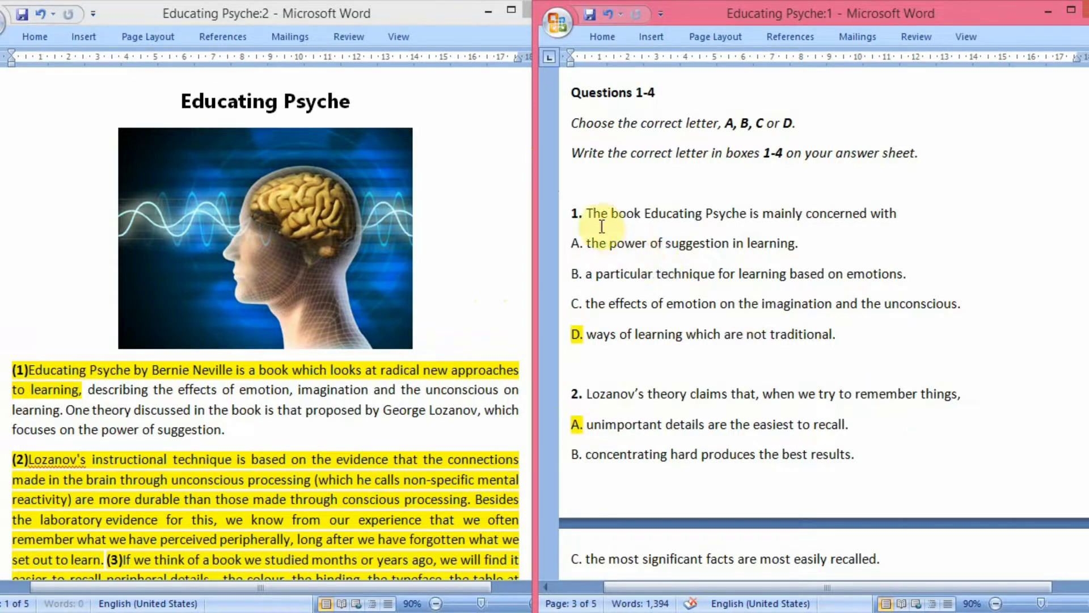
Select the question 1 stem about the book's main concern, and bring the passage's opening paragraphs fully into view.
drag(588, 213, 905, 213)
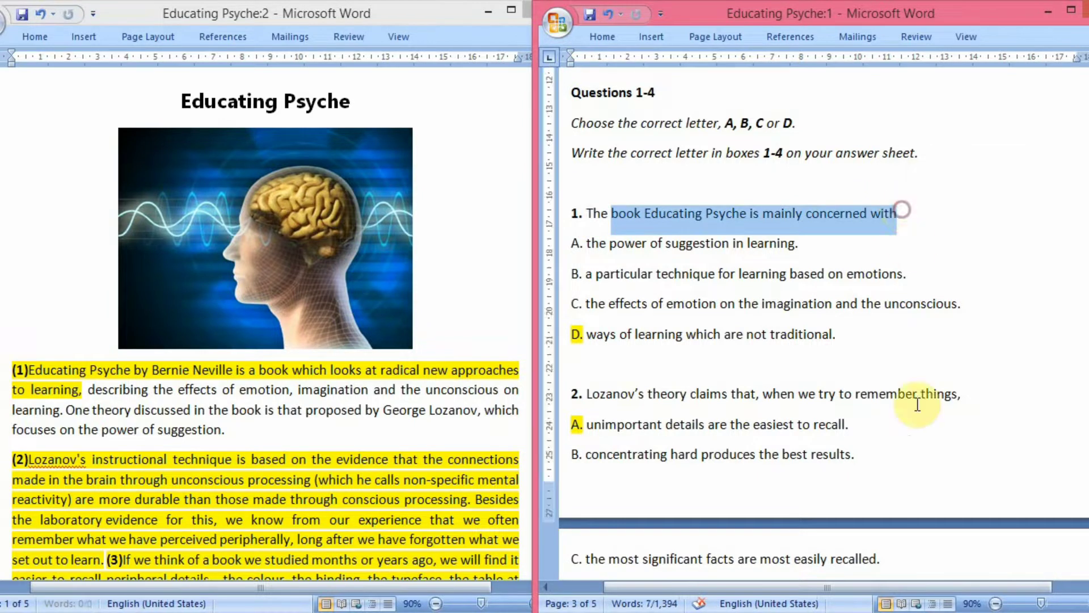
click(907, 454)
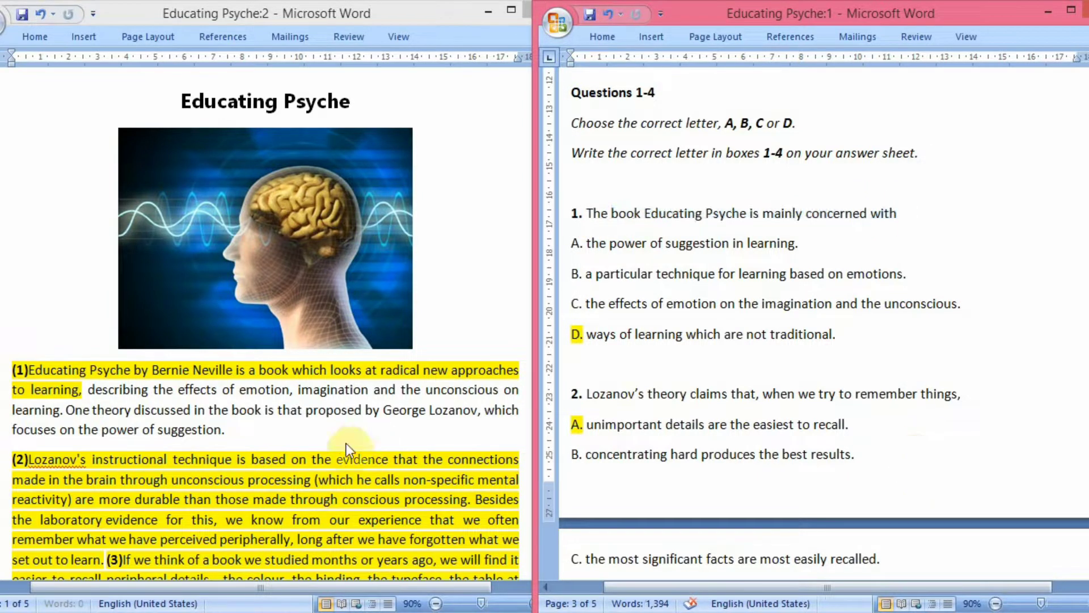
click(278, 429)
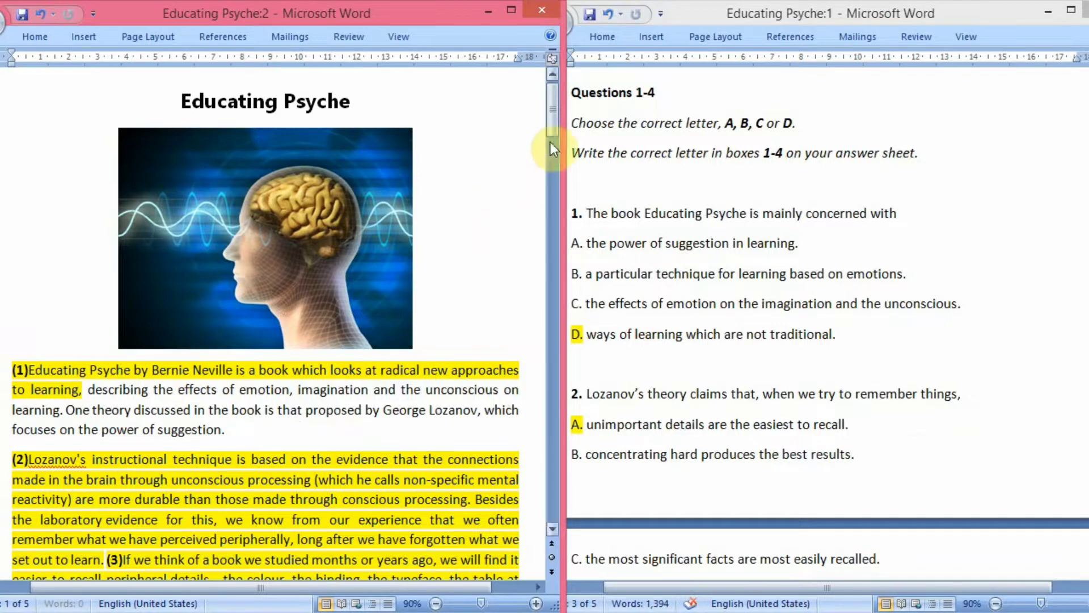
drag(552, 118, 558, 143)
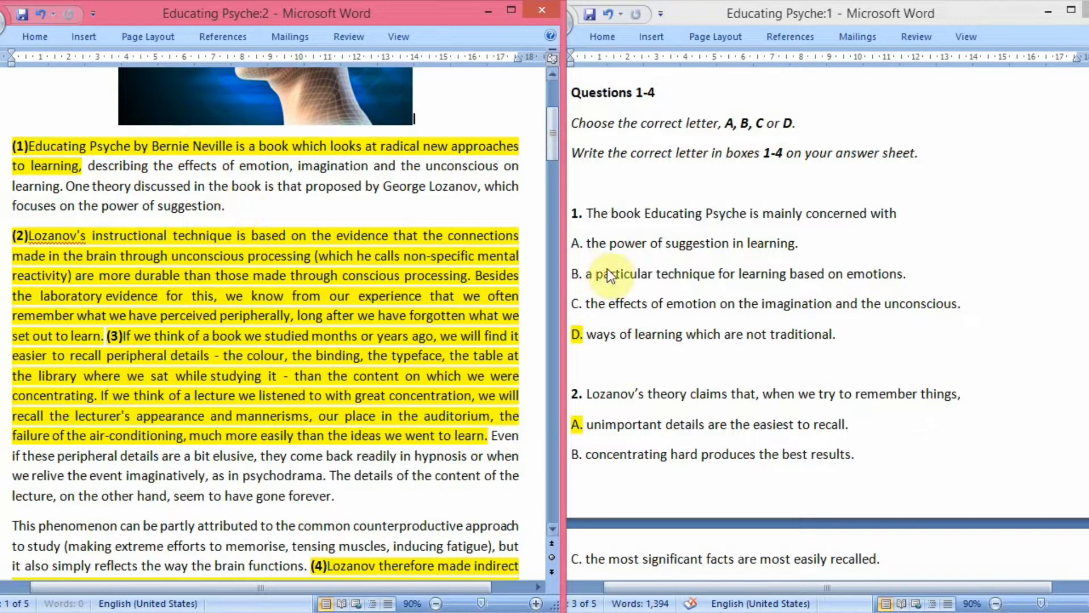
Compare "mainly concerned with" and option A of question 1 with the passage's sentence on the theory about the power of suggestion.
click(717, 271)
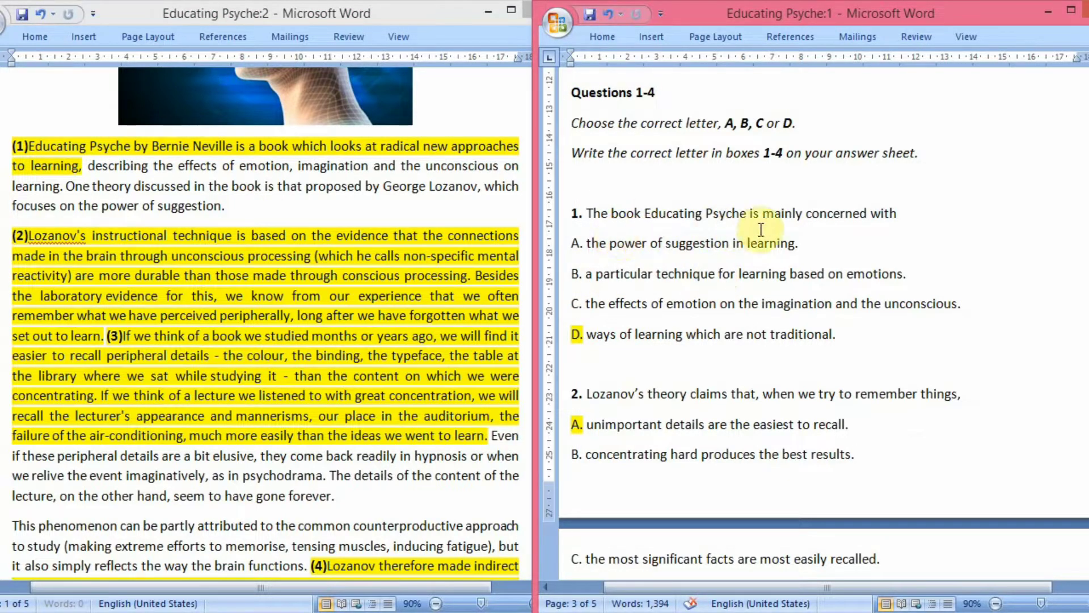
drag(763, 214, 897, 215)
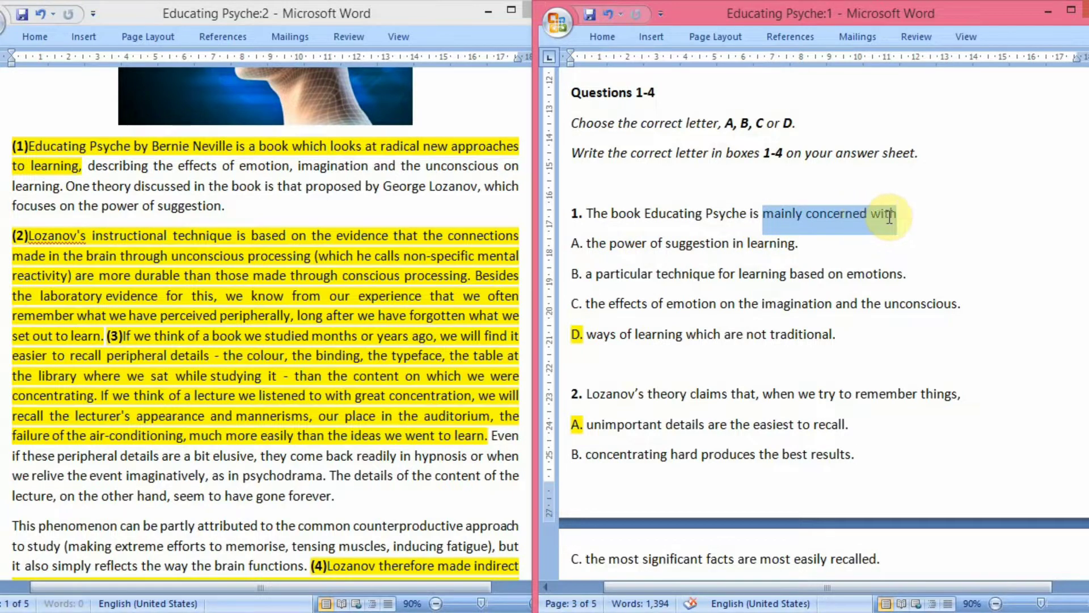
click(875, 335)
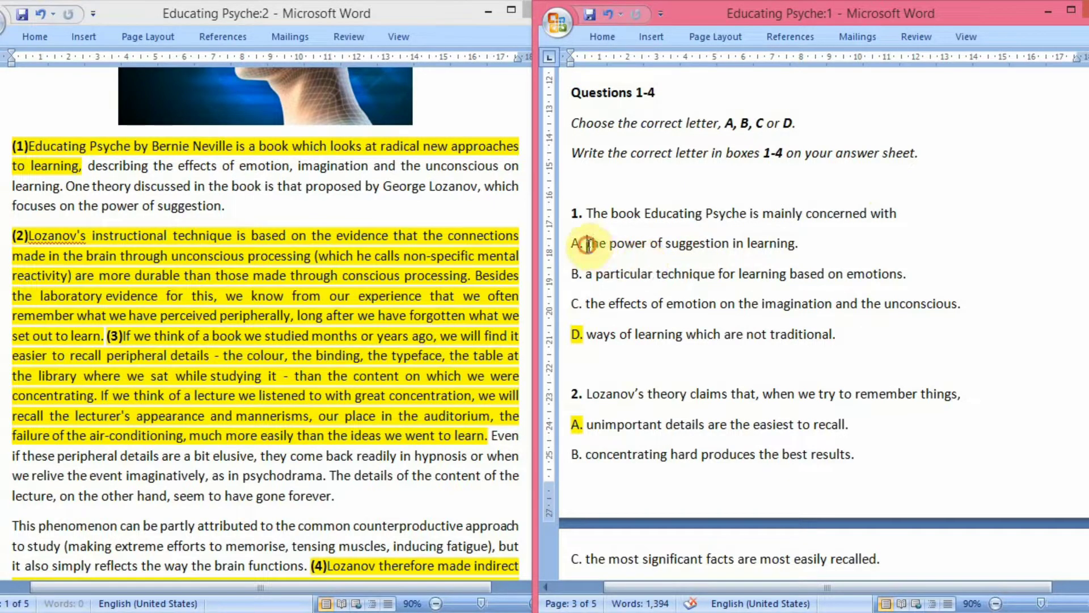
drag(587, 245, 794, 251)
click(849, 325)
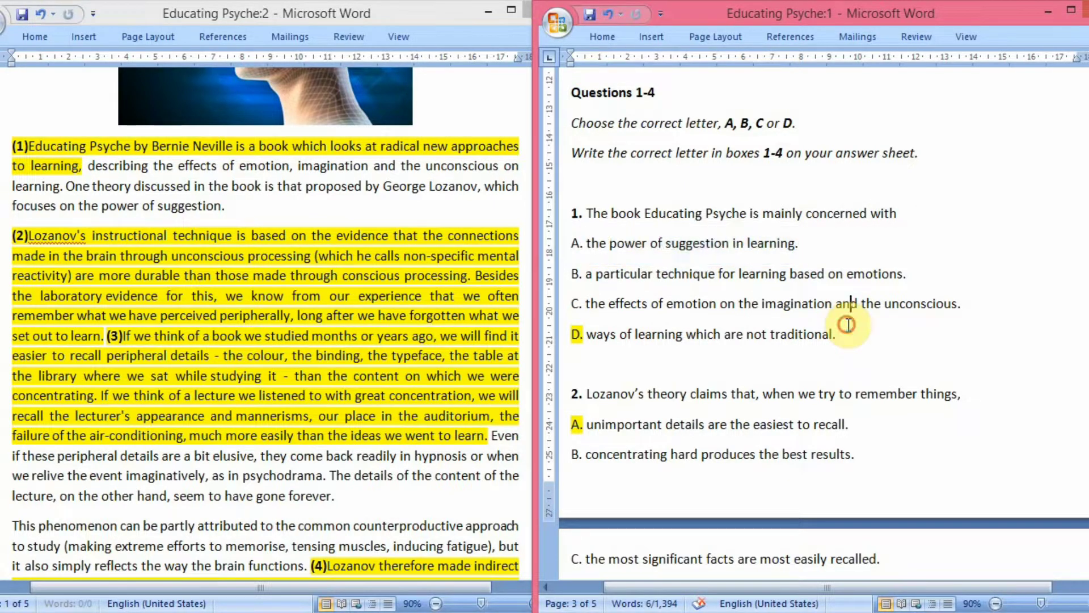
click(287, 211)
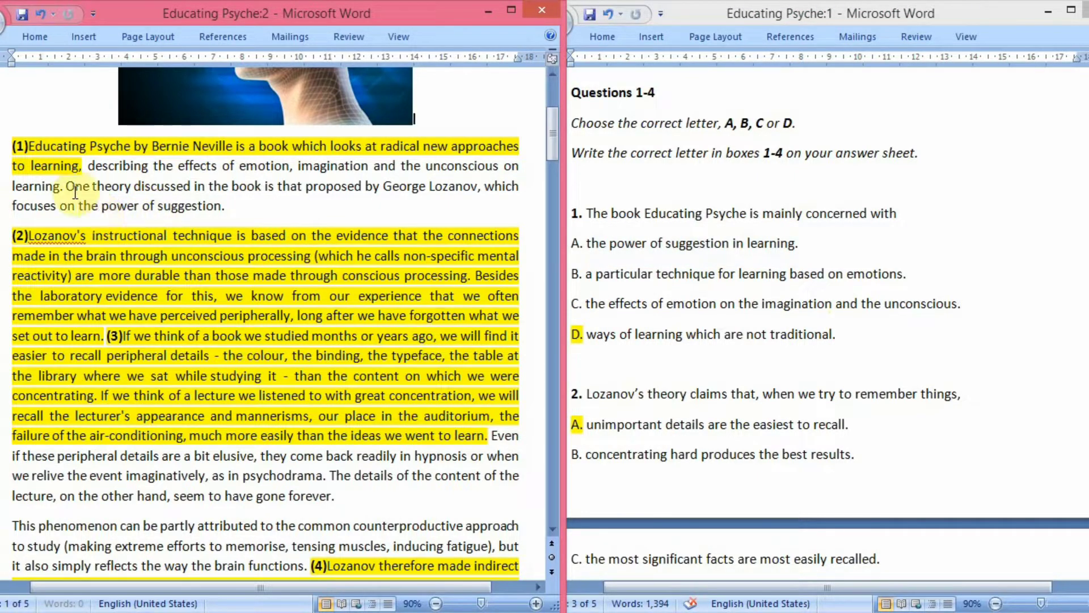
drag(66, 186, 209, 193)
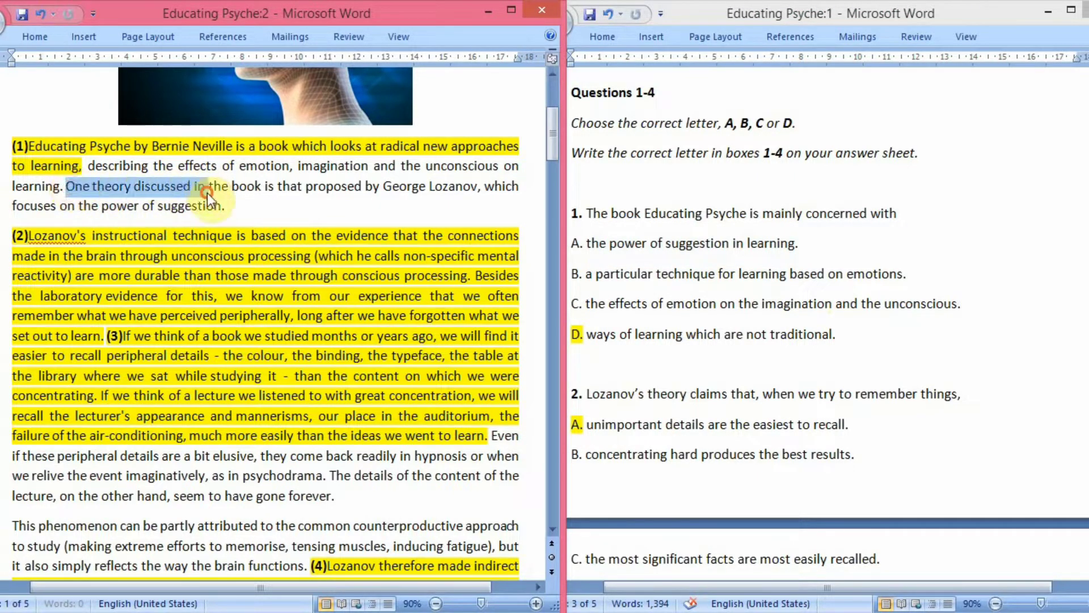
click(253, 211)
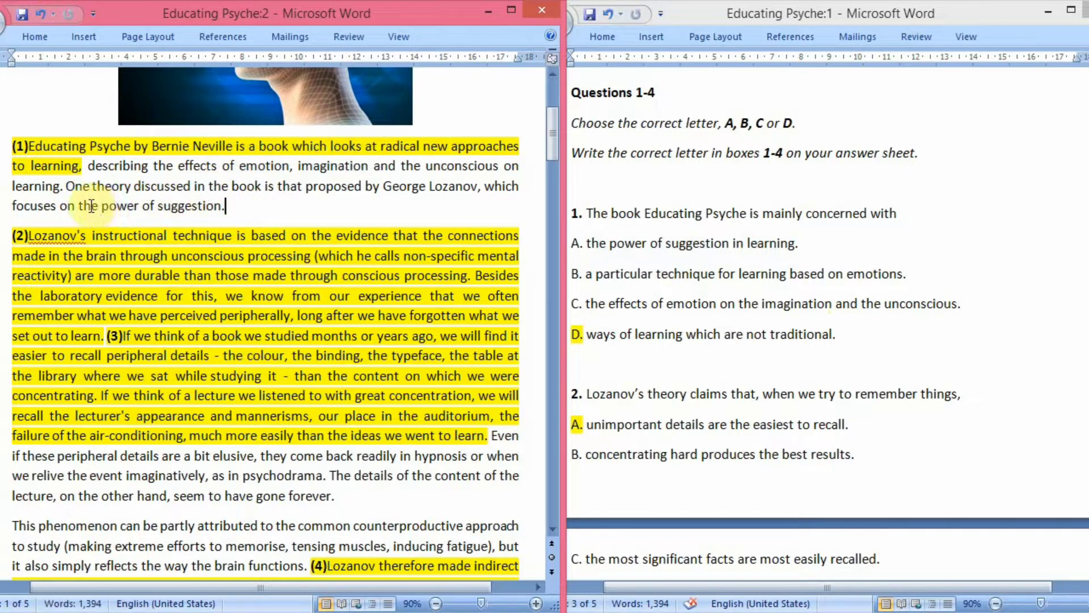
drag(82, 205, 199, 203)
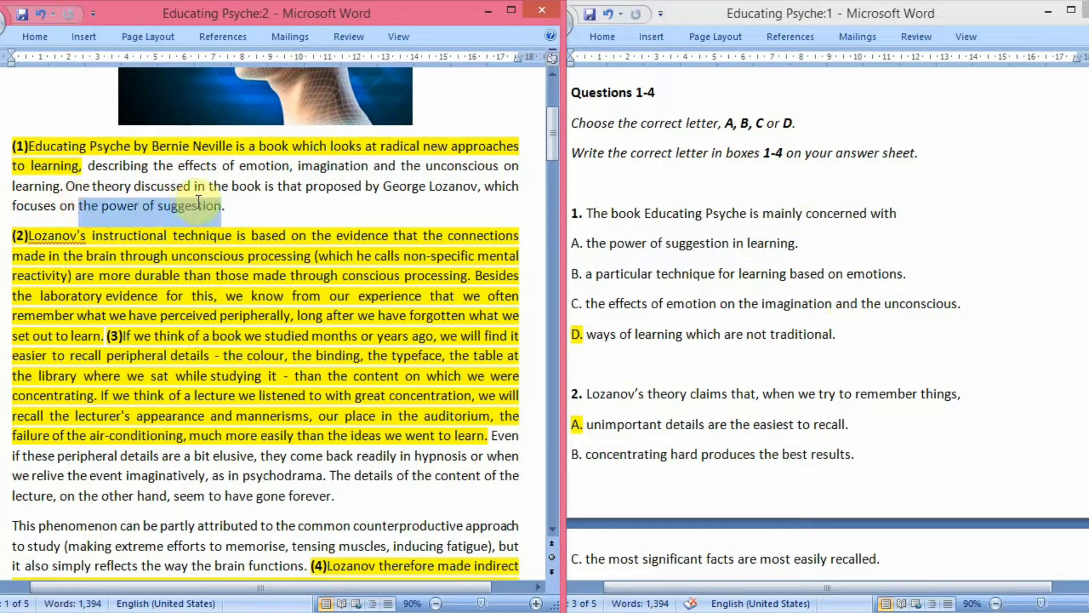
click(263, 208)
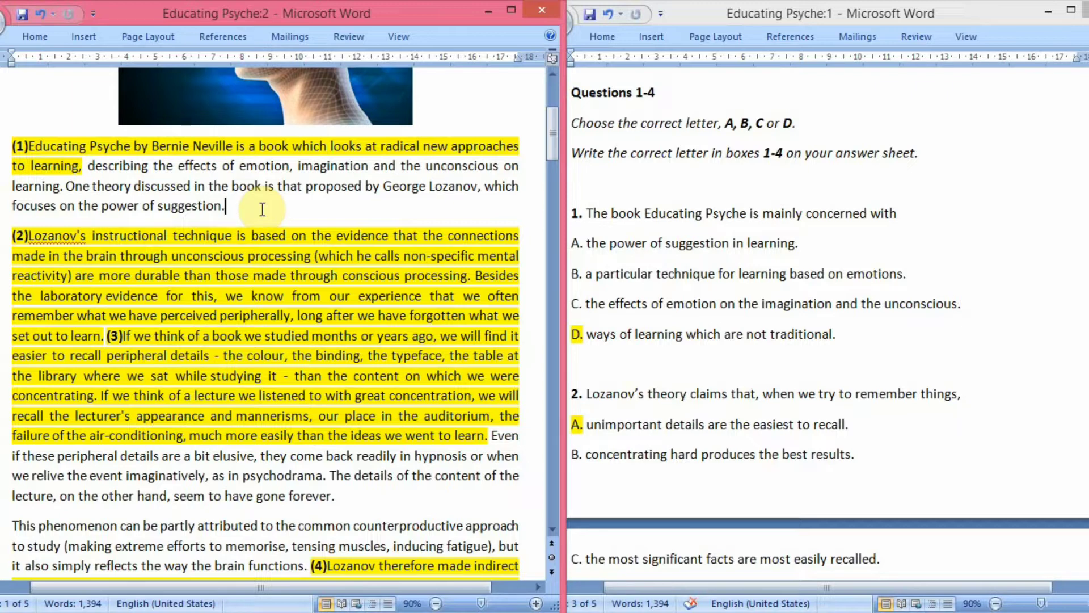
Check option B of question 1 against "mainly concerned" and the passage's sentence (2) on the instructional technique.
click(854, 332)
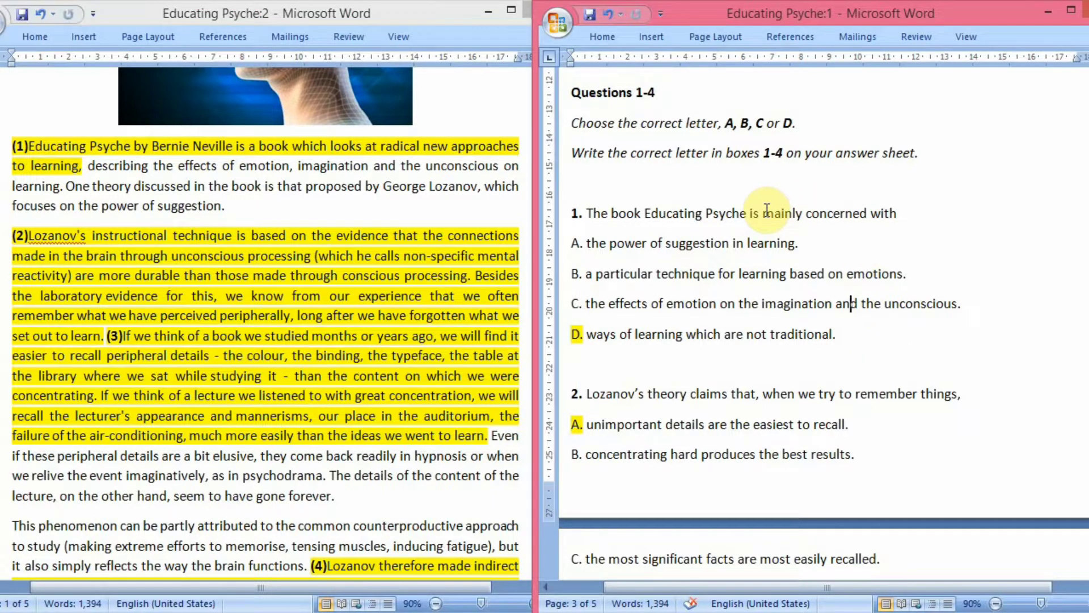
drag(762, 213, 869, 215)
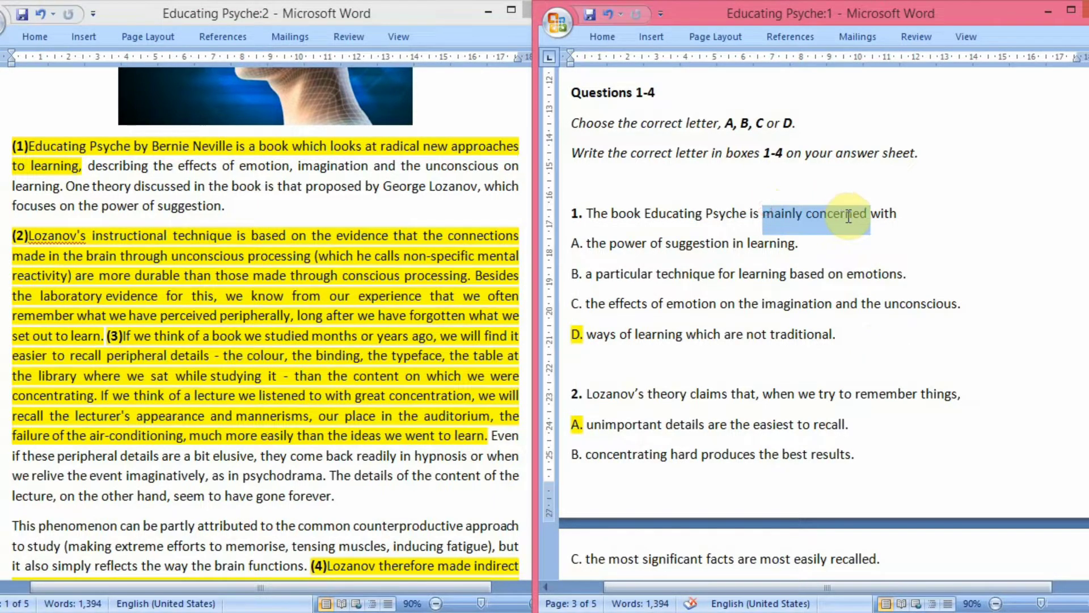
click(861, 329)
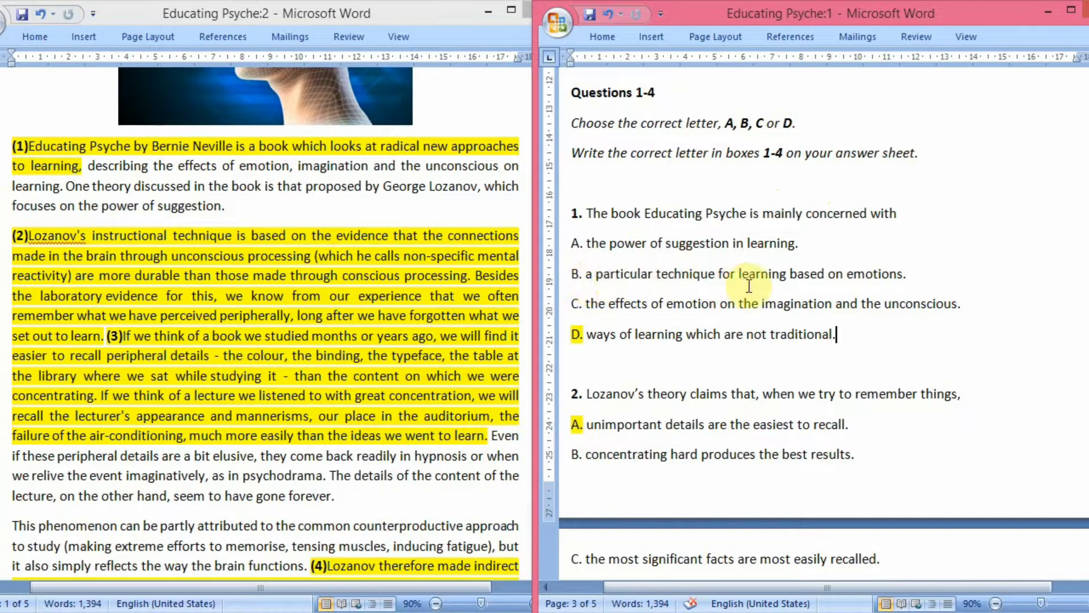
click(356, 294)
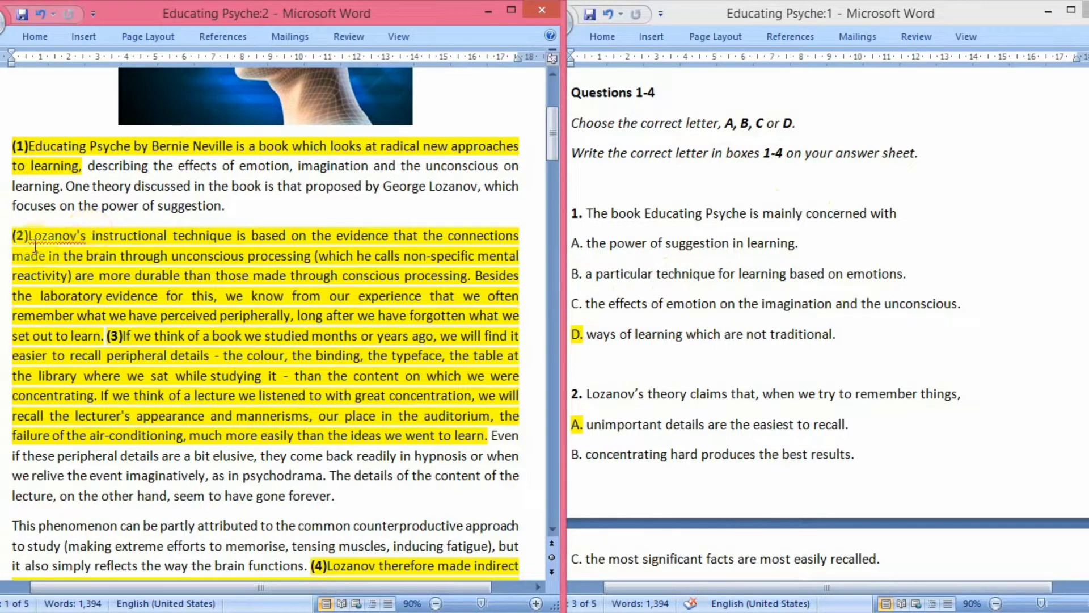
drag(12, 234, 389, 241)
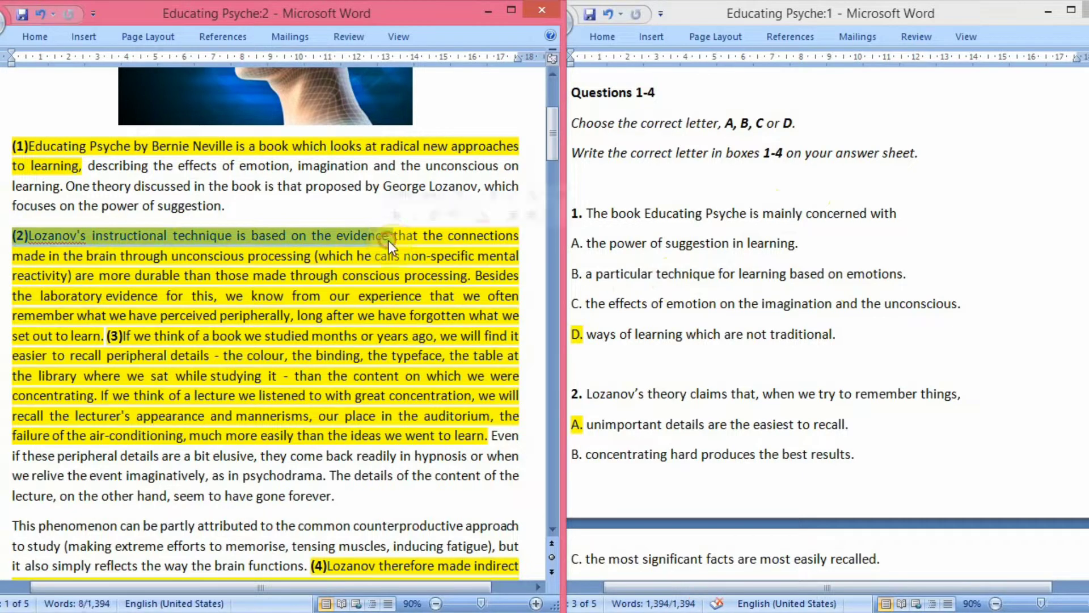
click(351, 207)
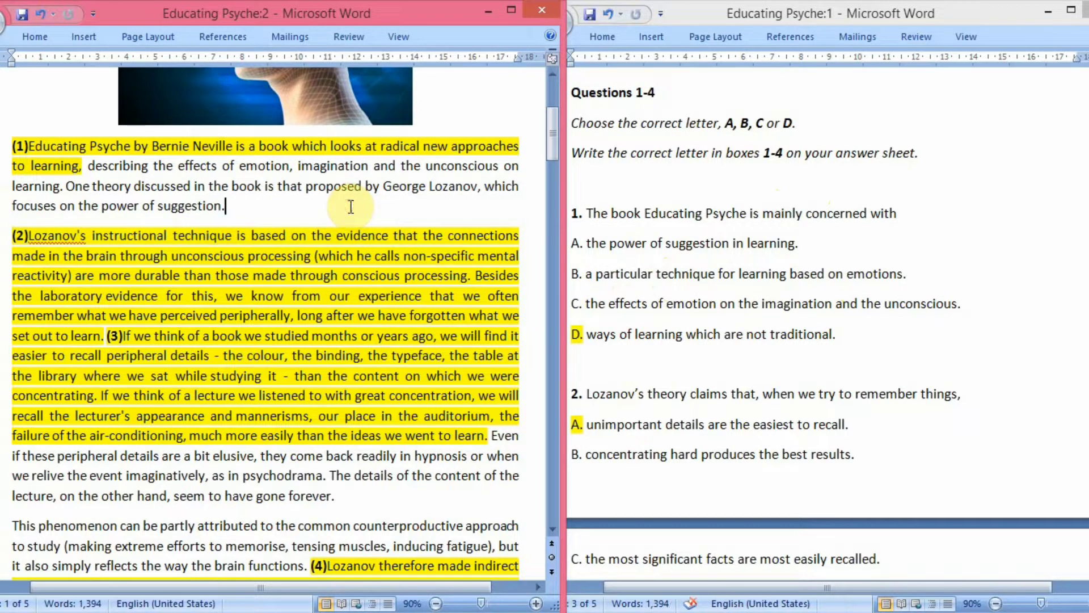
Compare option C of question 1 with the passage phrase "describing the effects of emotion, imagination and the unconscious on learning".
click(836, 336)
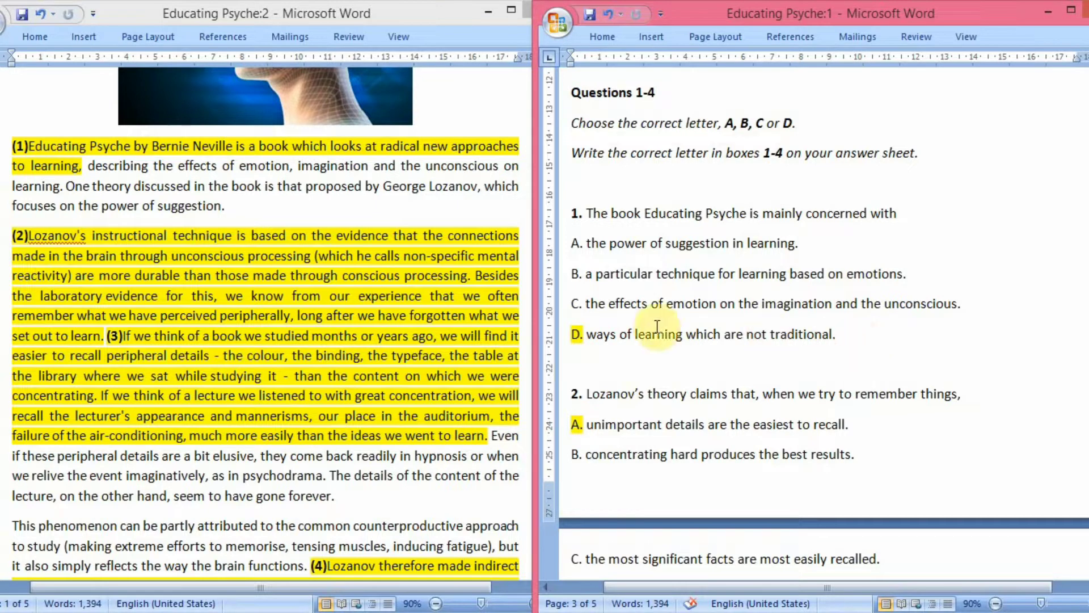
click(588, 304)
drag(588, 305, 923, 308)
click(867, 344)
click(282, 282)
click(227, 207)
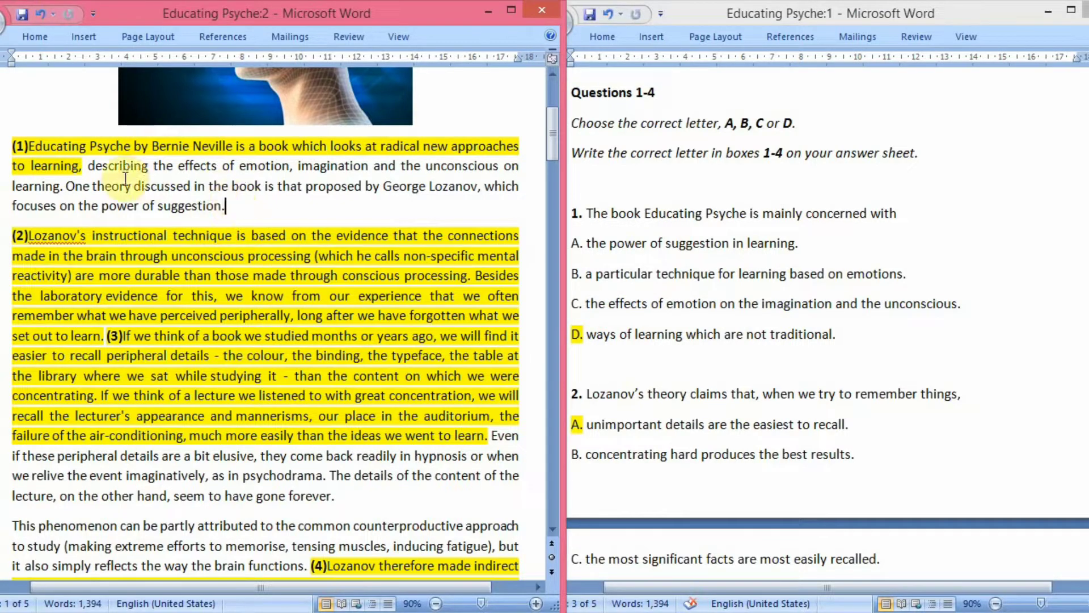
drag(89, 167, 61, 187)
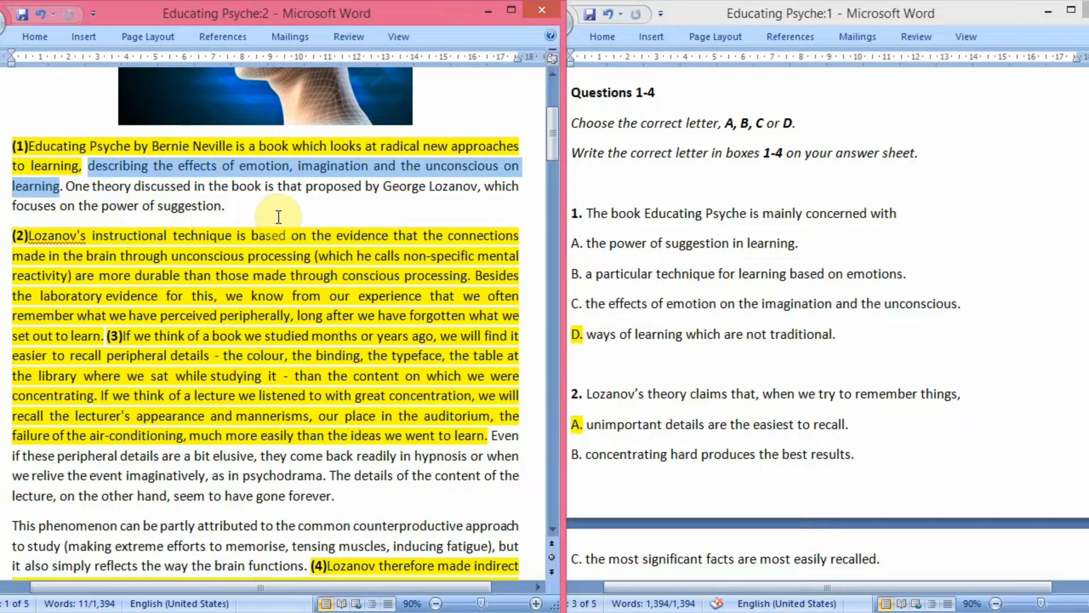
click(279, 215)
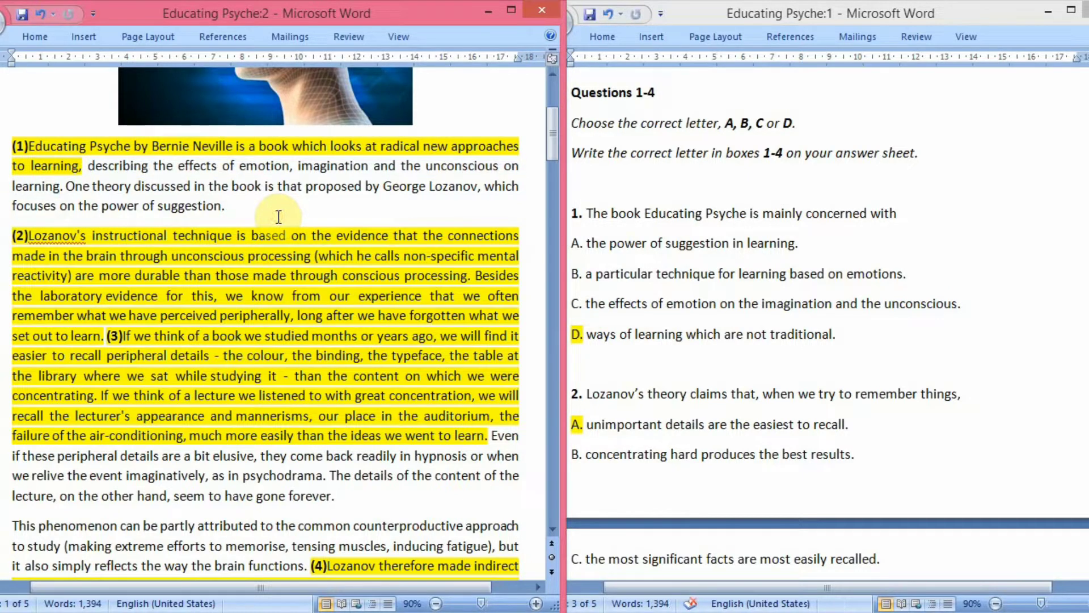
Match option D of question 1, "ways of learning which are not traditional", with "radical new approaches to learning" in the passage.
click(866, 322)
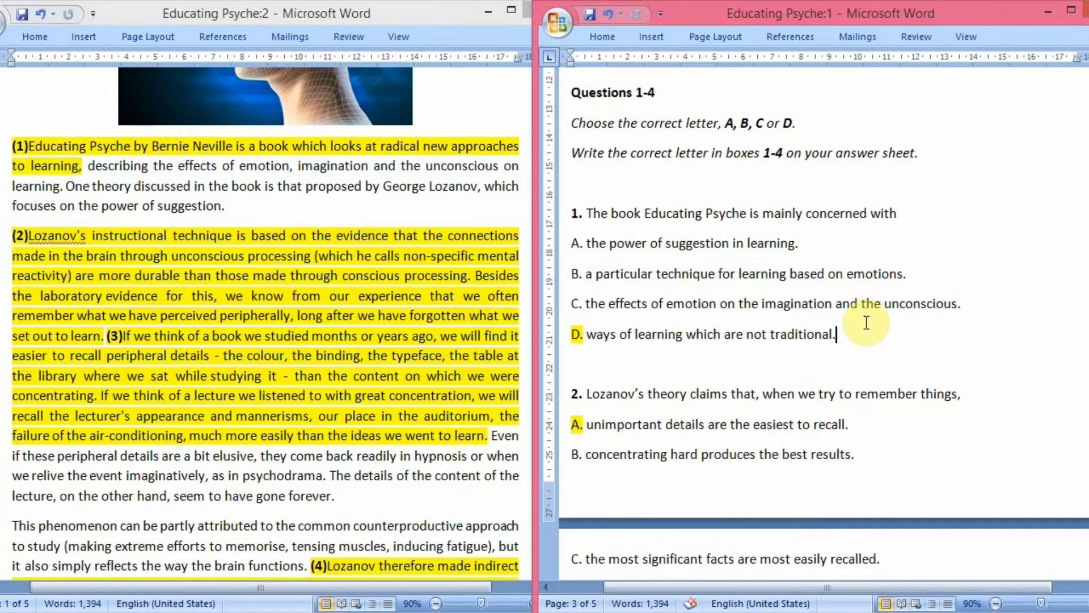
click(588, 335)
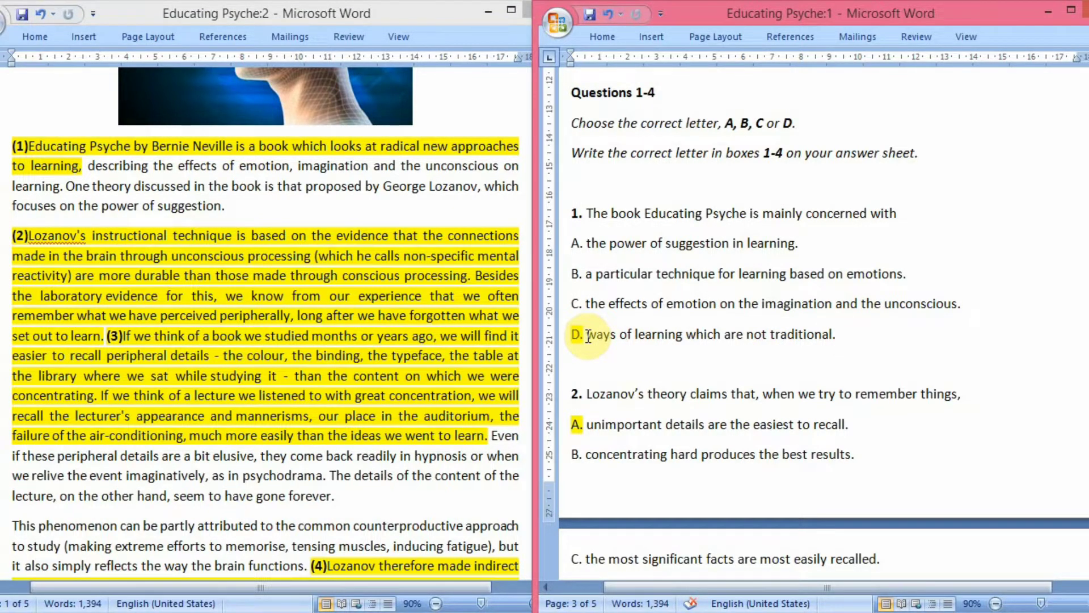
drag(588, 336, 792, 328)
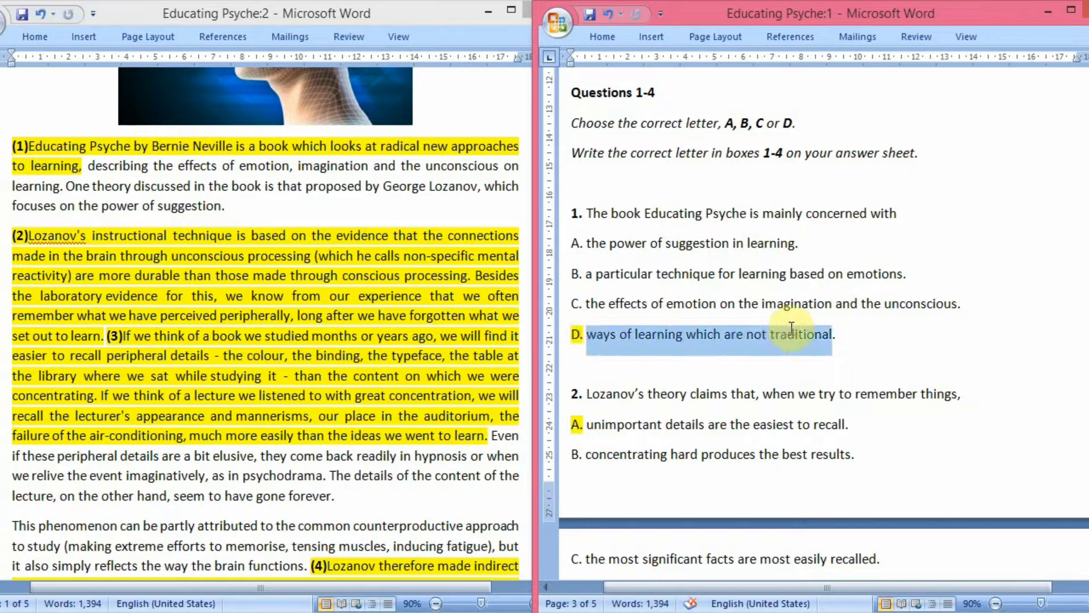
click(868, 337)
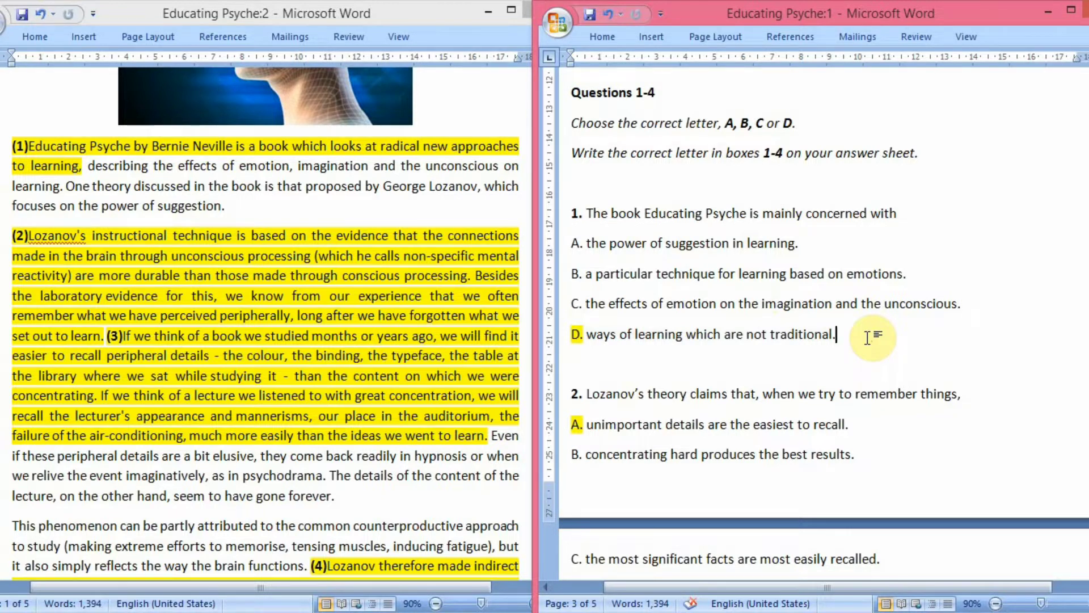
click(360, 206)
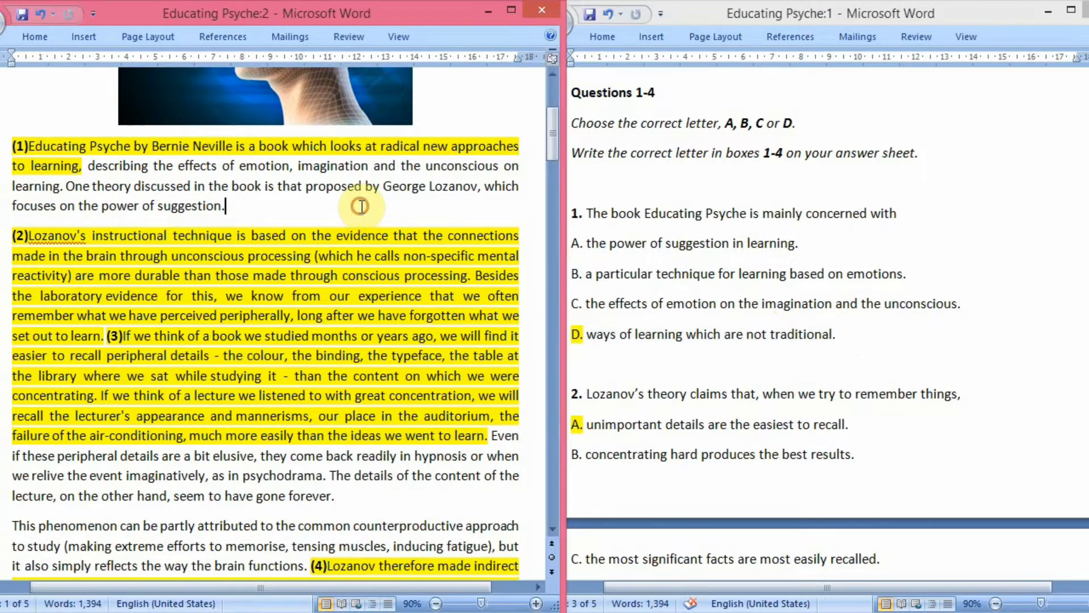
click(383, 144)
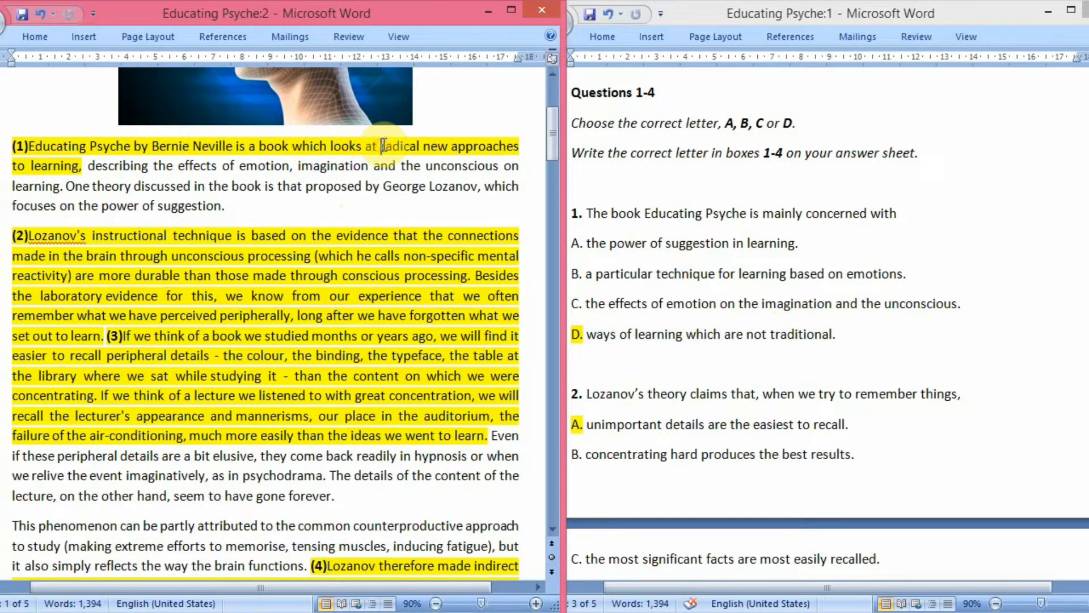
drag(383, 145, 89, 169)
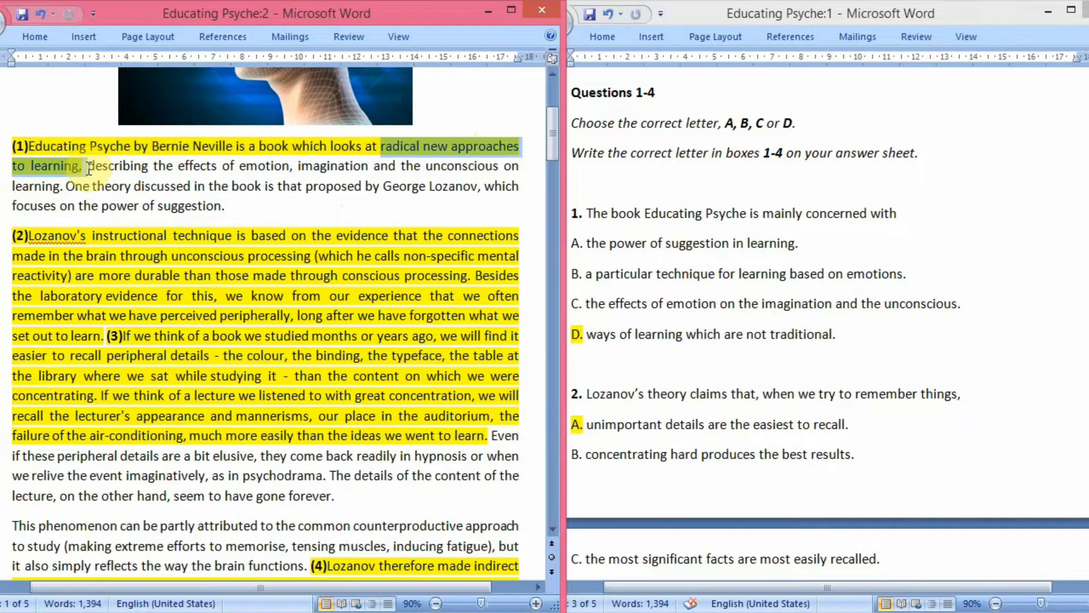
click(241, 201)
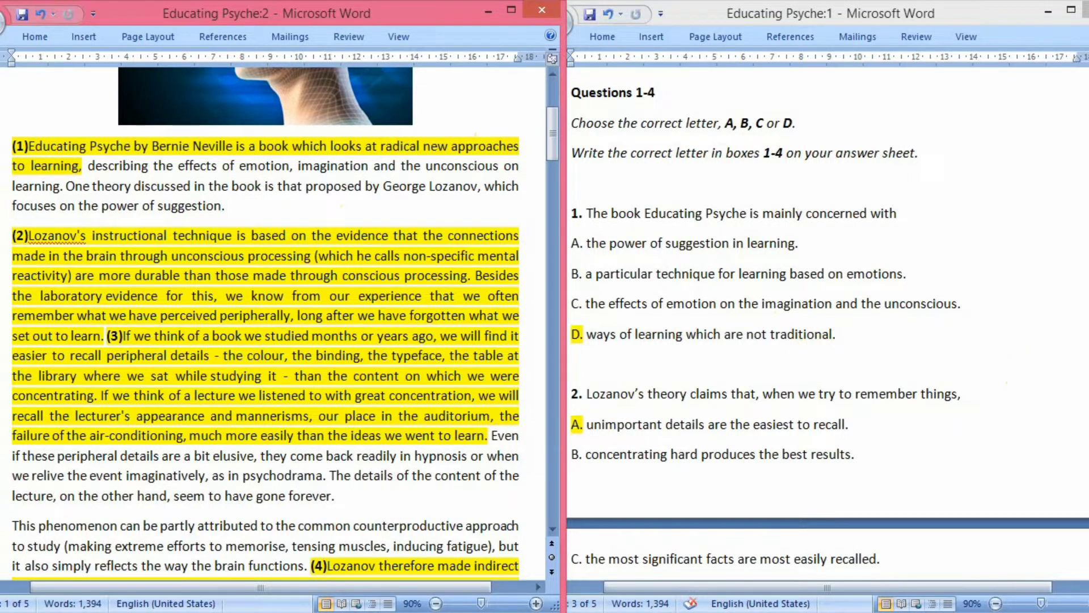
Compare option A of question 2, "unimportant details are the easiest to recall", with passage section (2), and review options B and C.
drag(1086, 318, 1086, 325)
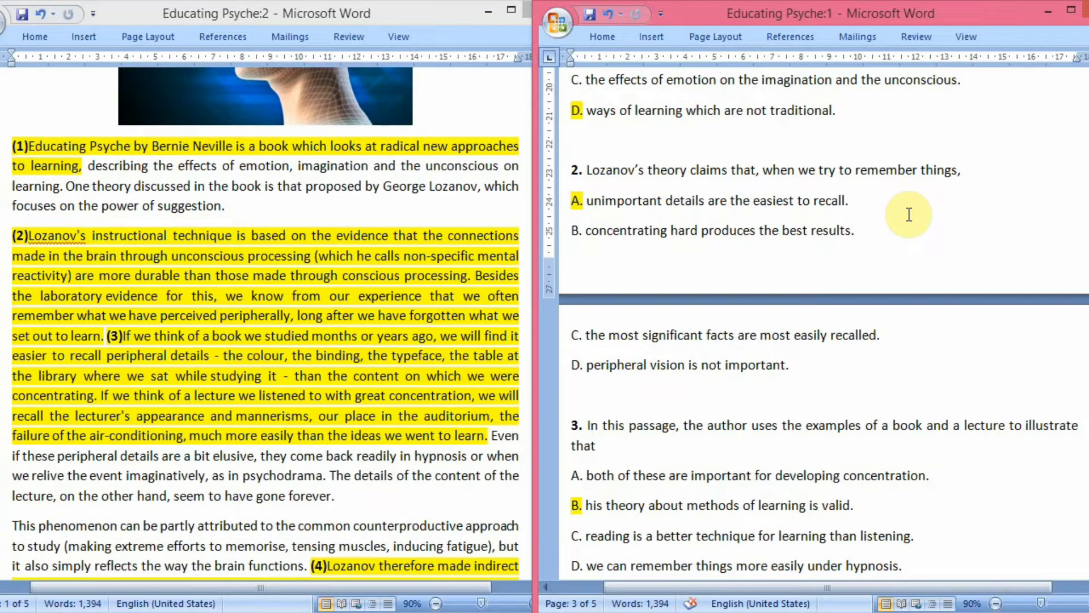
click(421, 277)
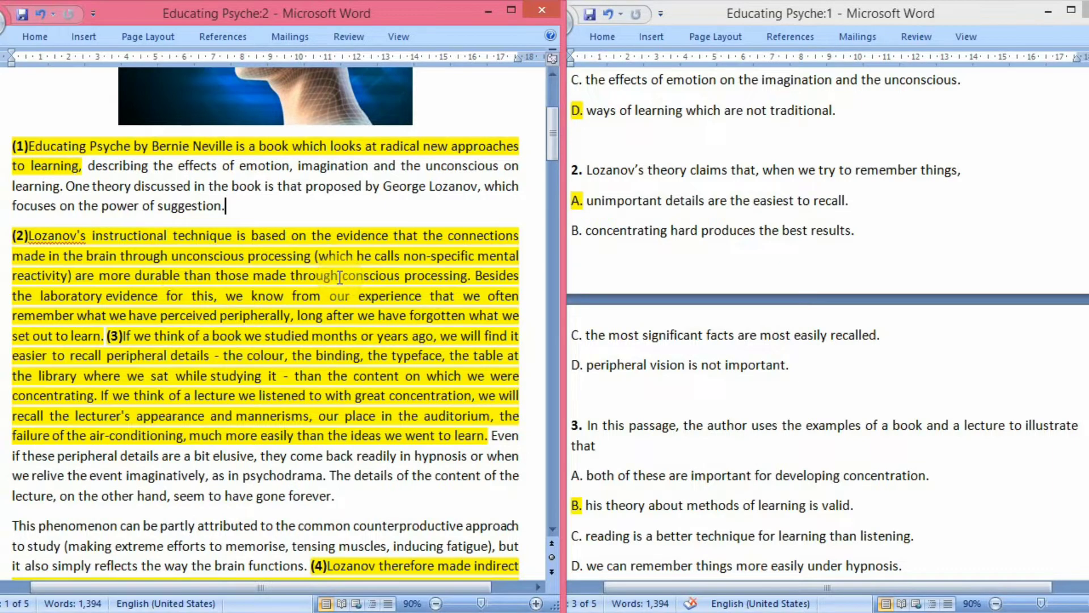
click(292, 295)
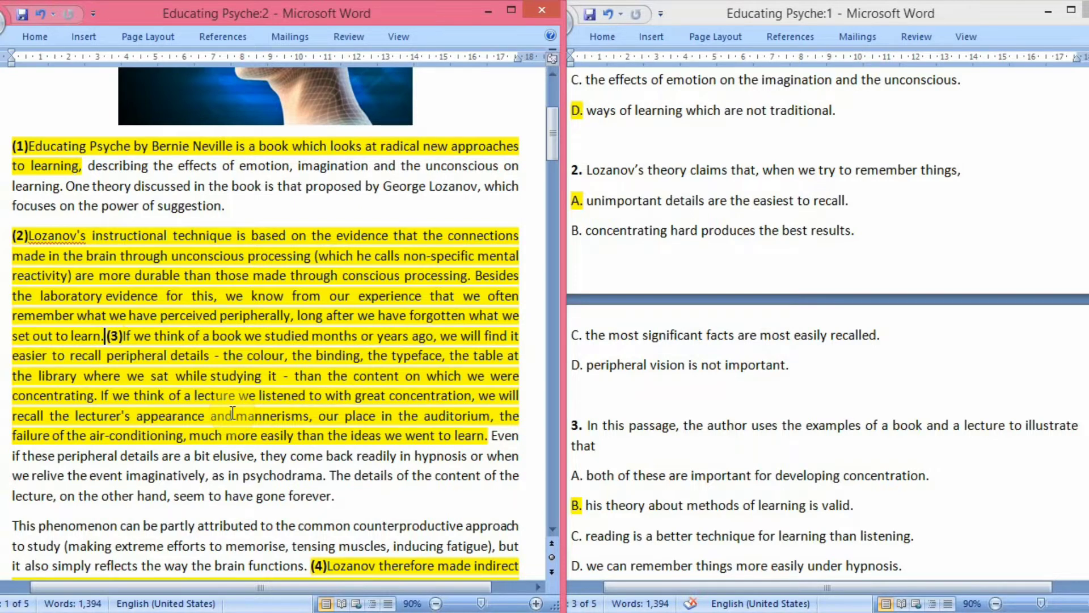
click(713, 255)
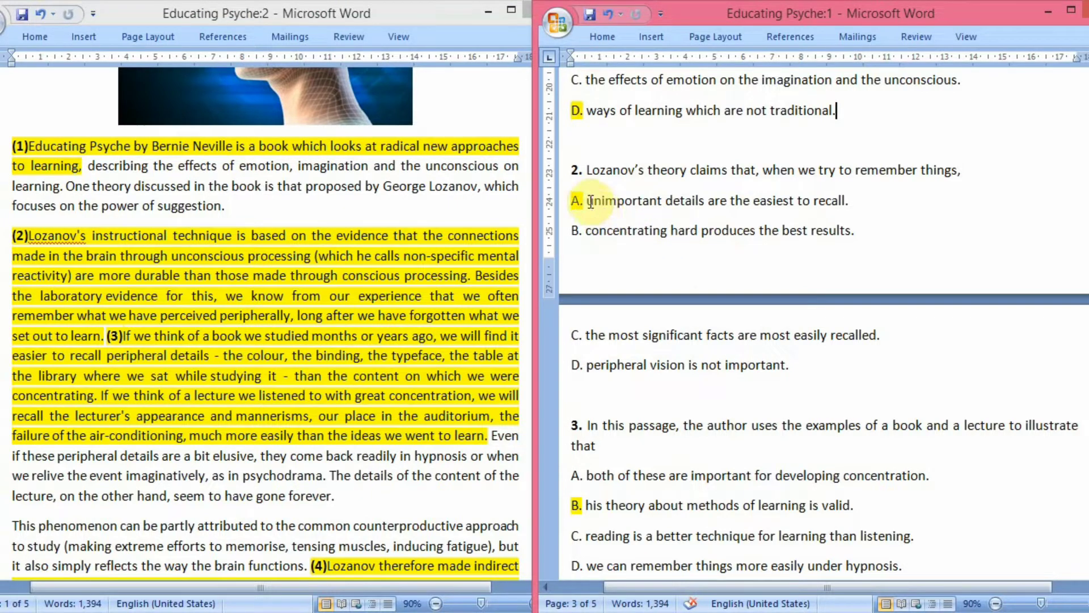
drag(590, 201, 845, 202)
click(887, 245)
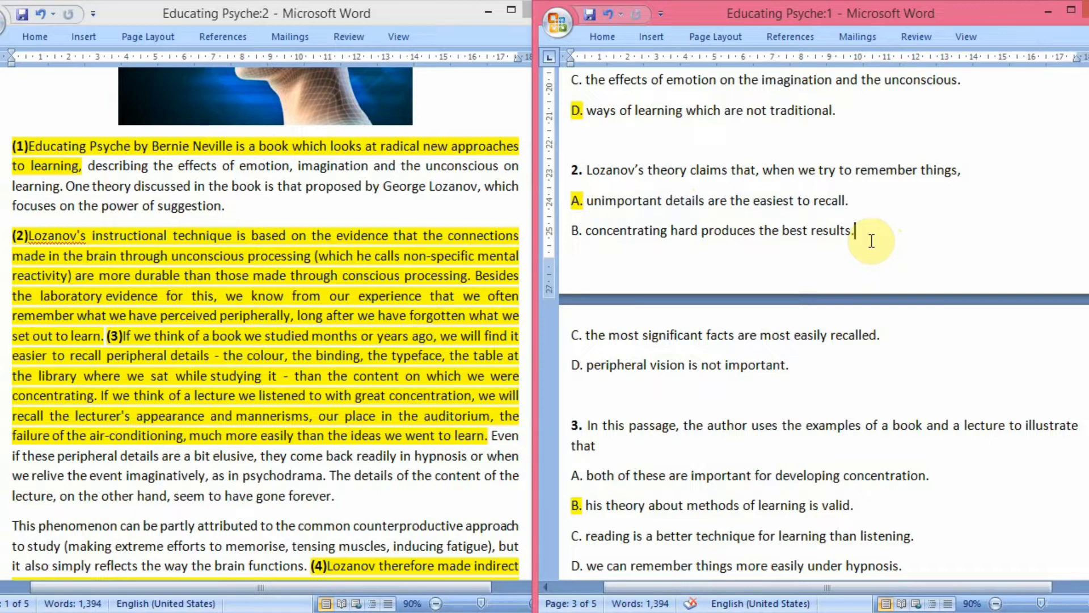
click(900, 333)
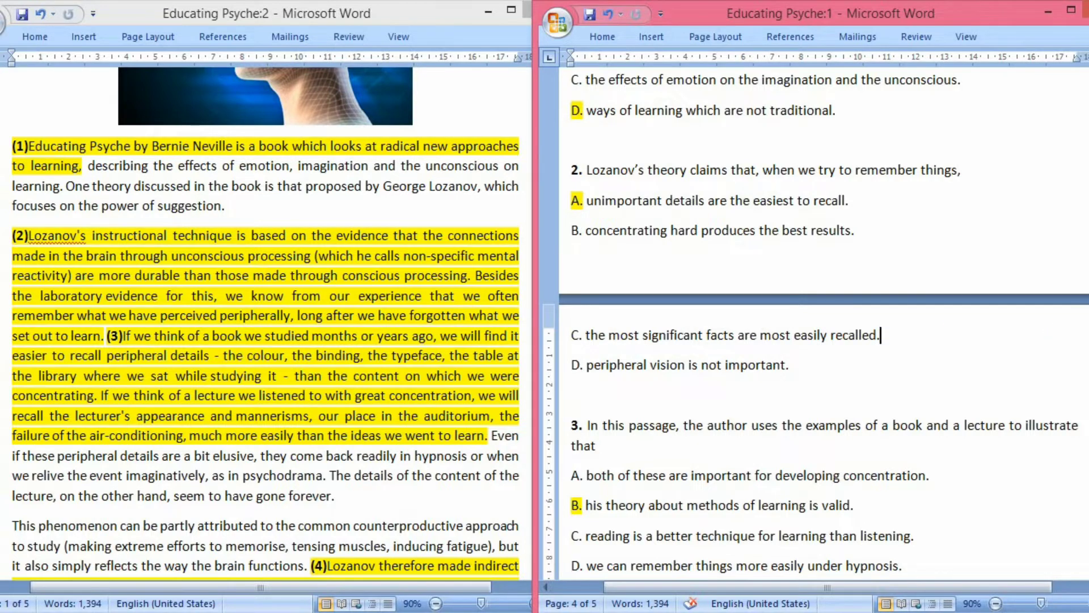
For question 3, select and read the lecture example in passage section (3), from "If we think of a lecture" to "went to learn".
scroll(811, 323, down, 5)
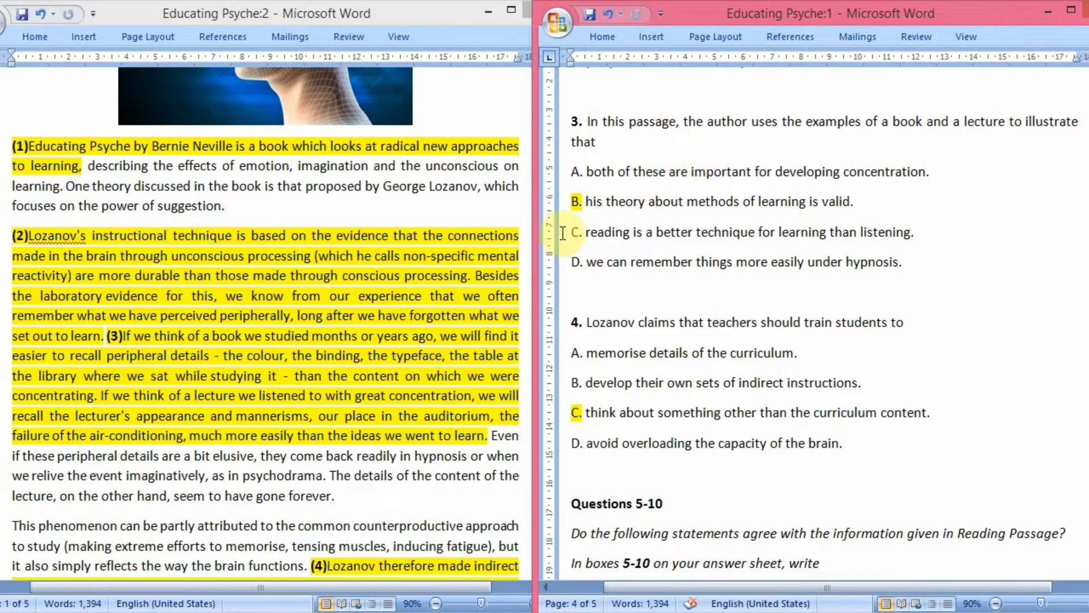
click(489, 196)
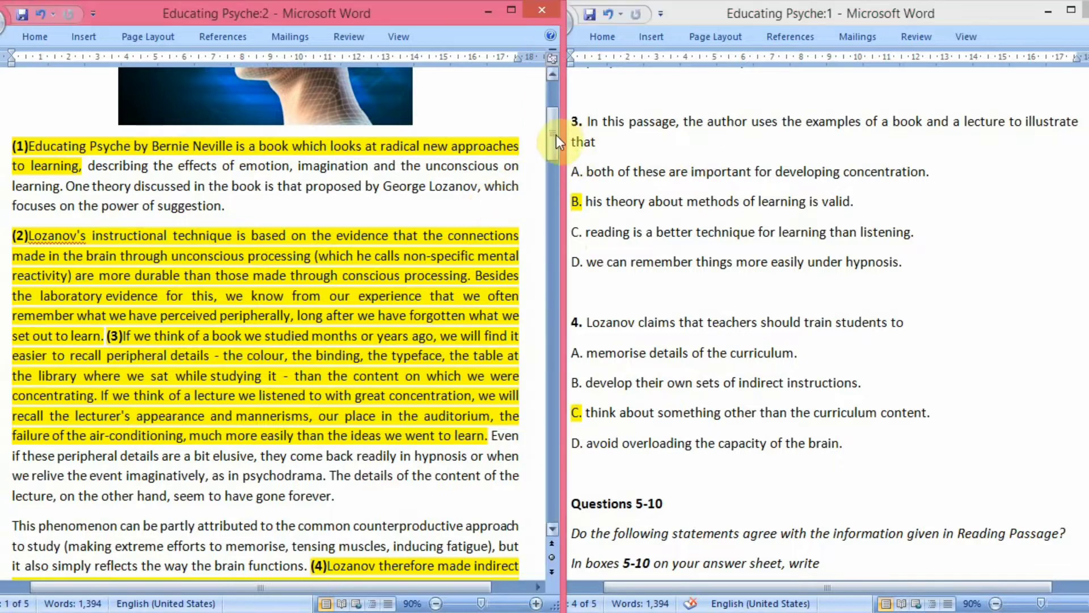
drag(555, 134, 557, 147)
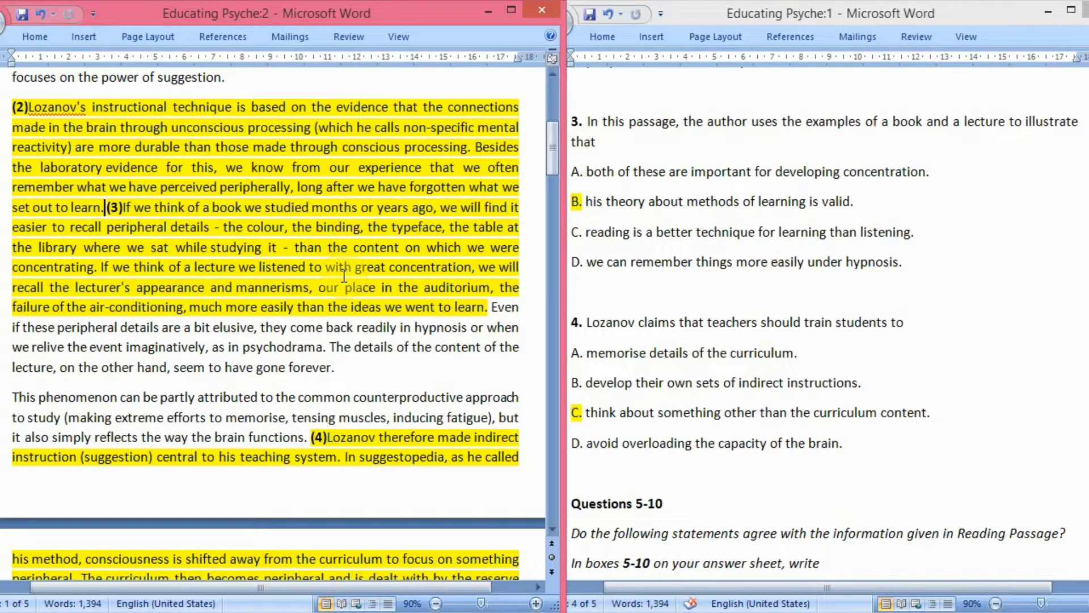
click(101, 265)
drag(101, 265, 368, 279)
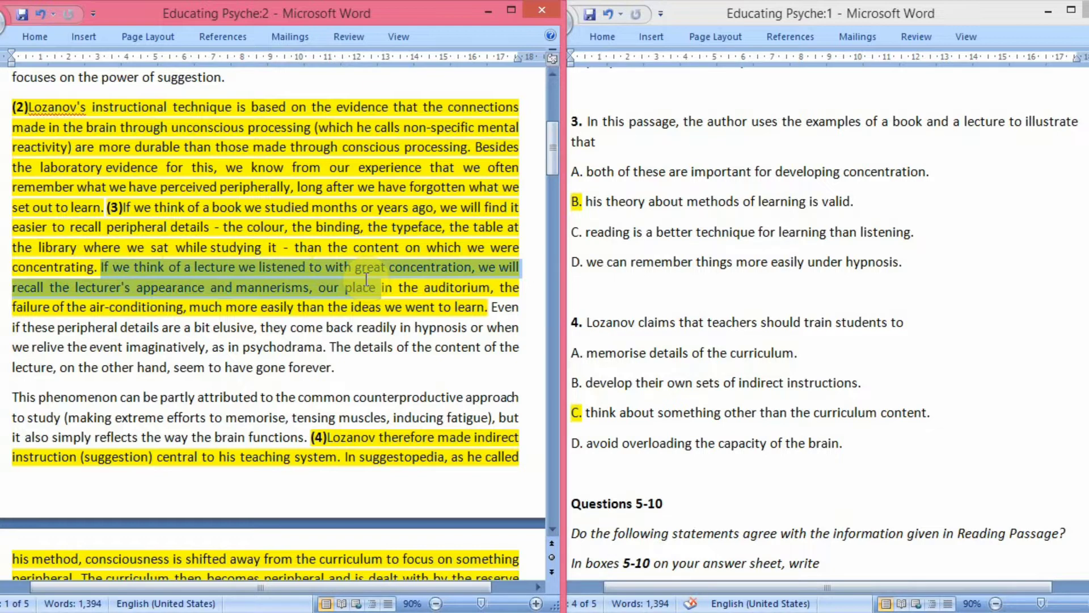
drag(366, 279, 486, 308)
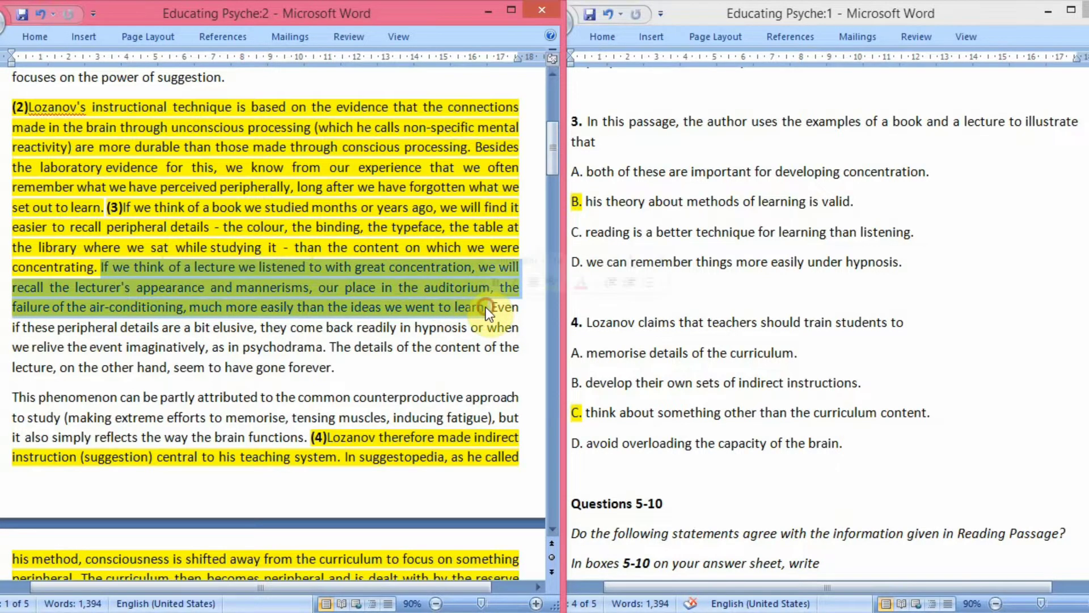
click(440, 367)
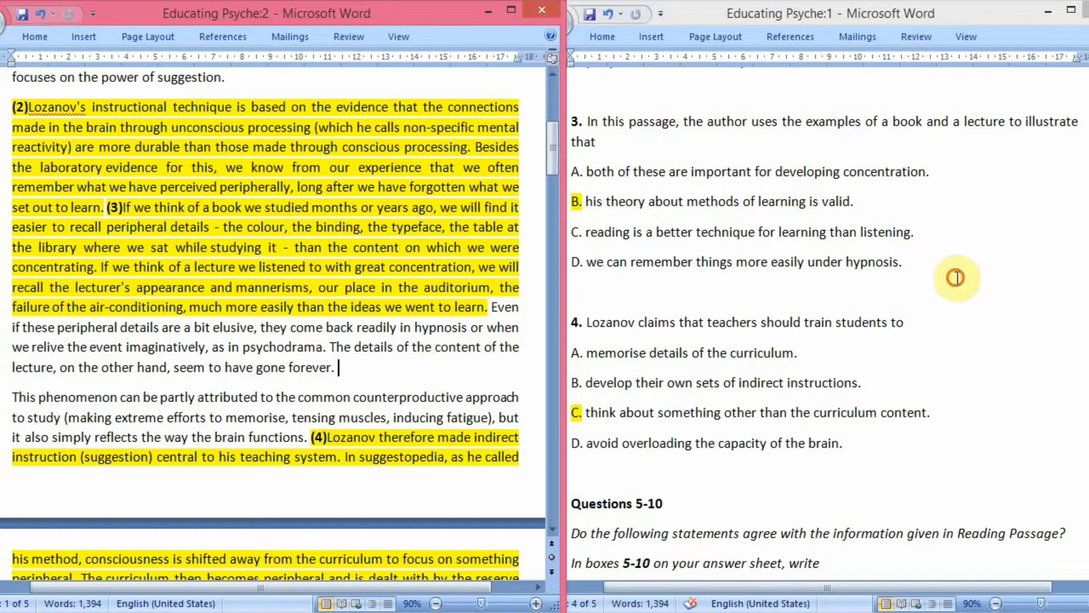
Examine option B of question 3, "his theory about methods of learning is valid", against the book and lecture examples.
click(935, 274)
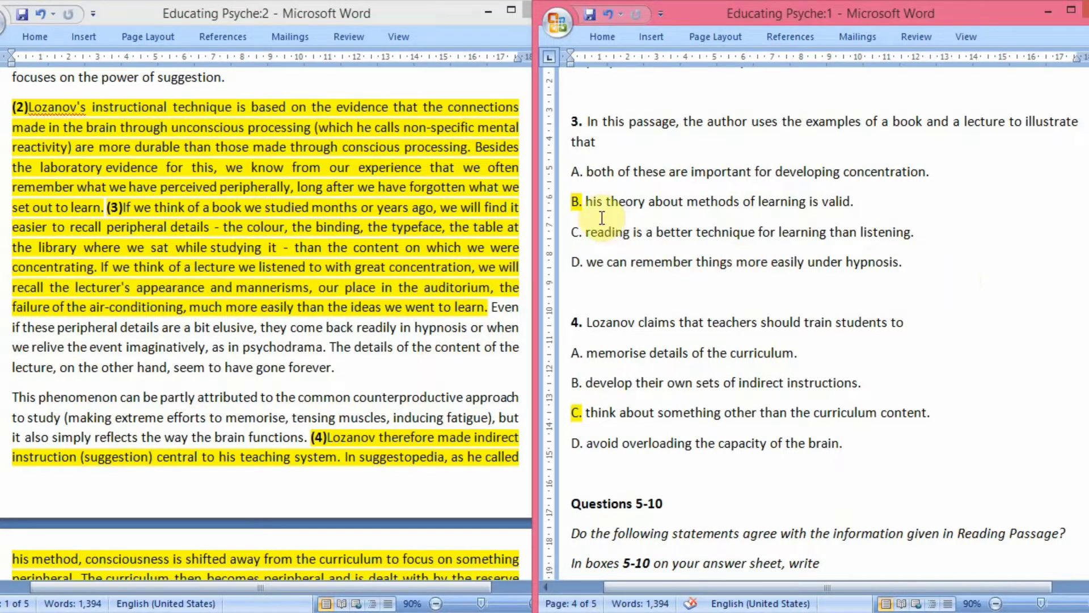
drag(585, 201, 844, 198)
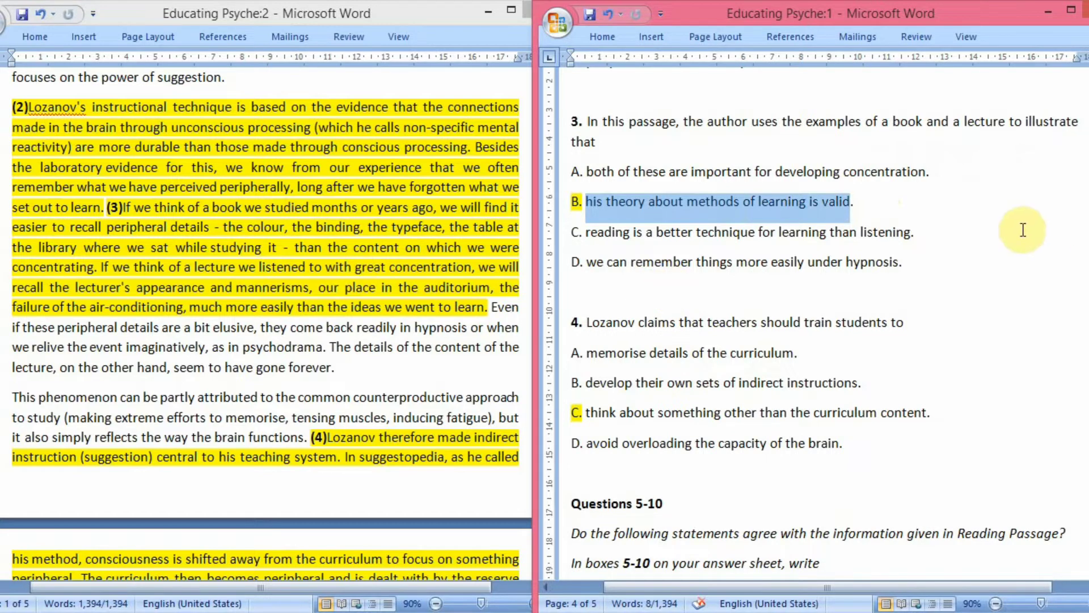
click(929, 238)
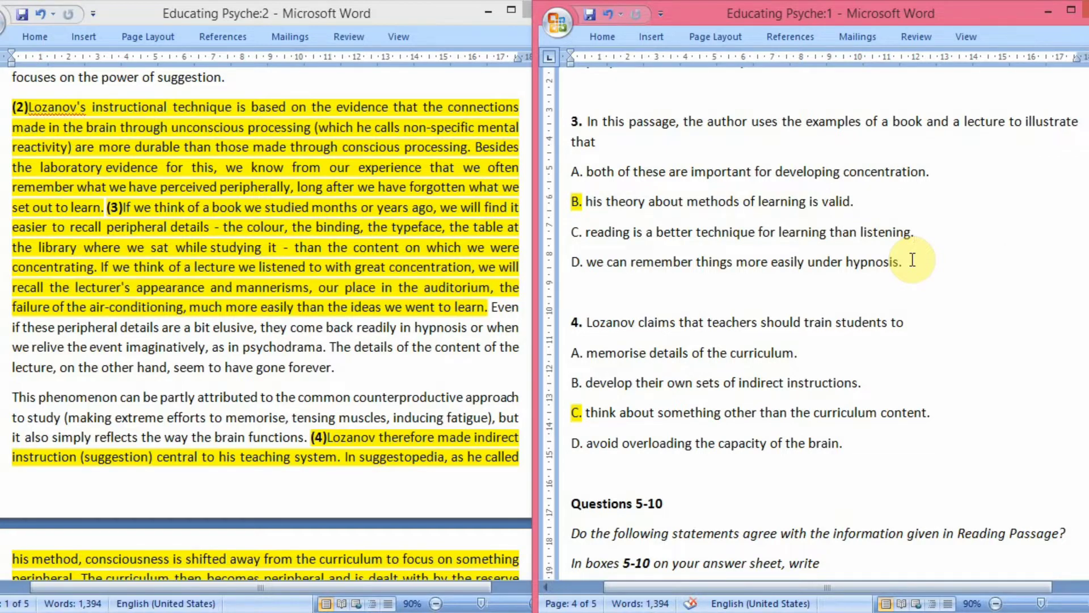
Select and read the passage text from "Even if these peripheral details" to "come back readily in hypnosis".
click(377, 369)
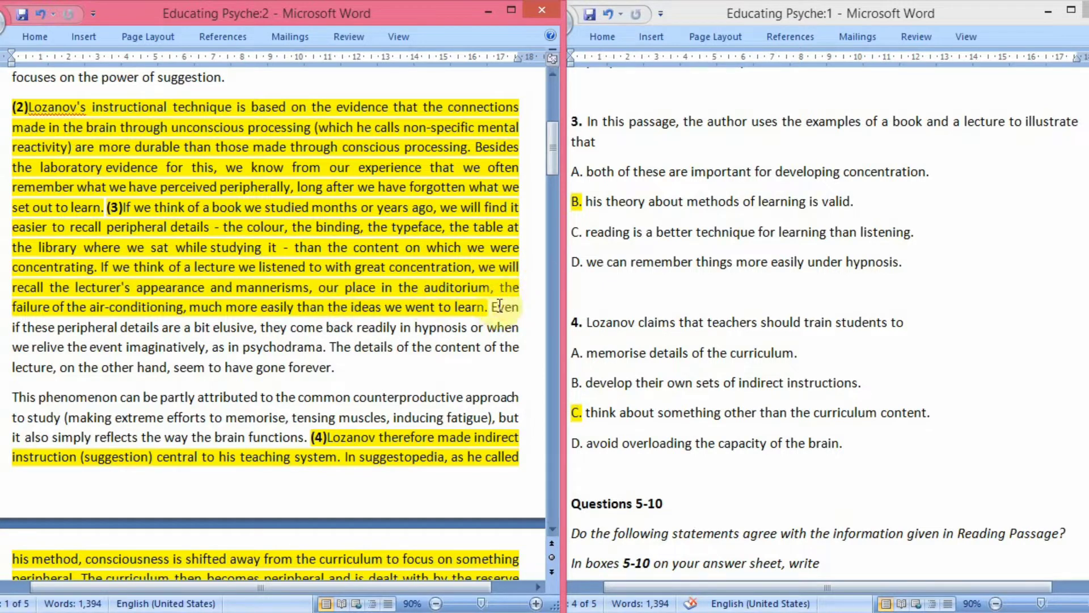
drag(492, 307, 260, 339)
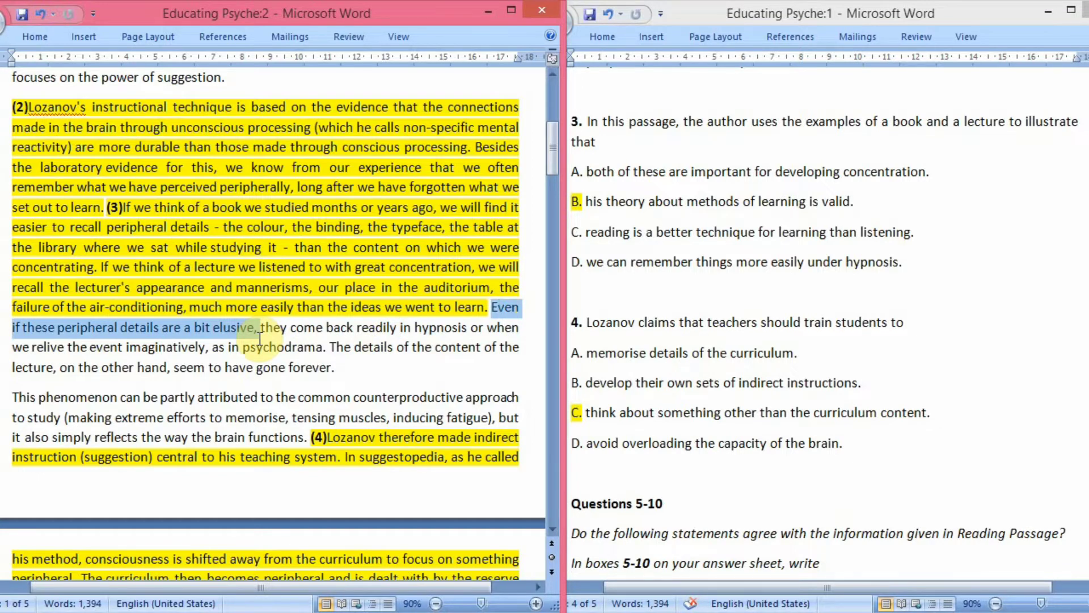
drag(260, 339, 448, 333)
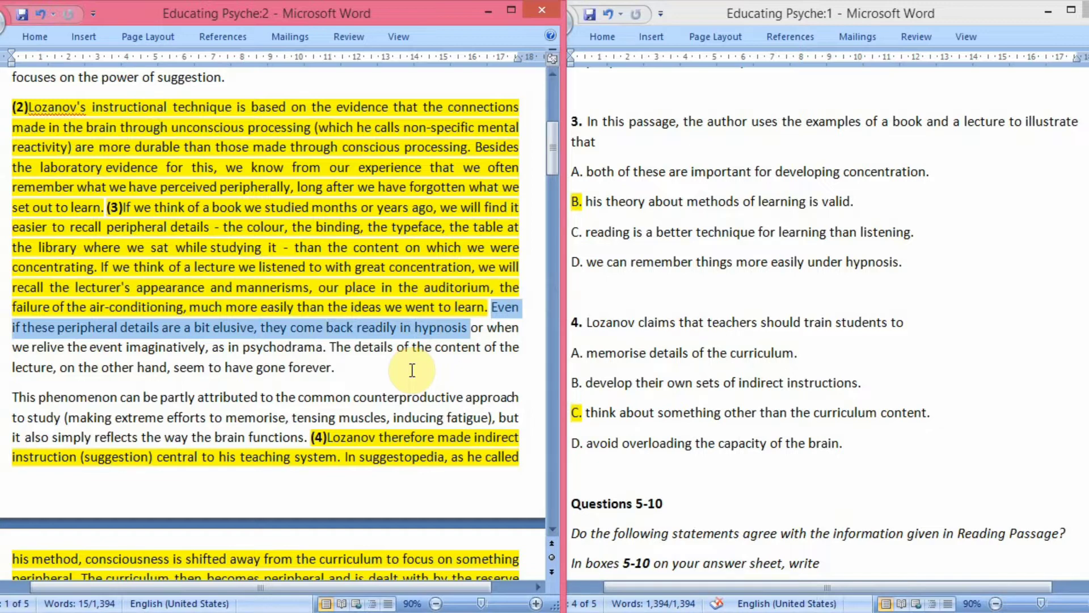
click(413, 370)
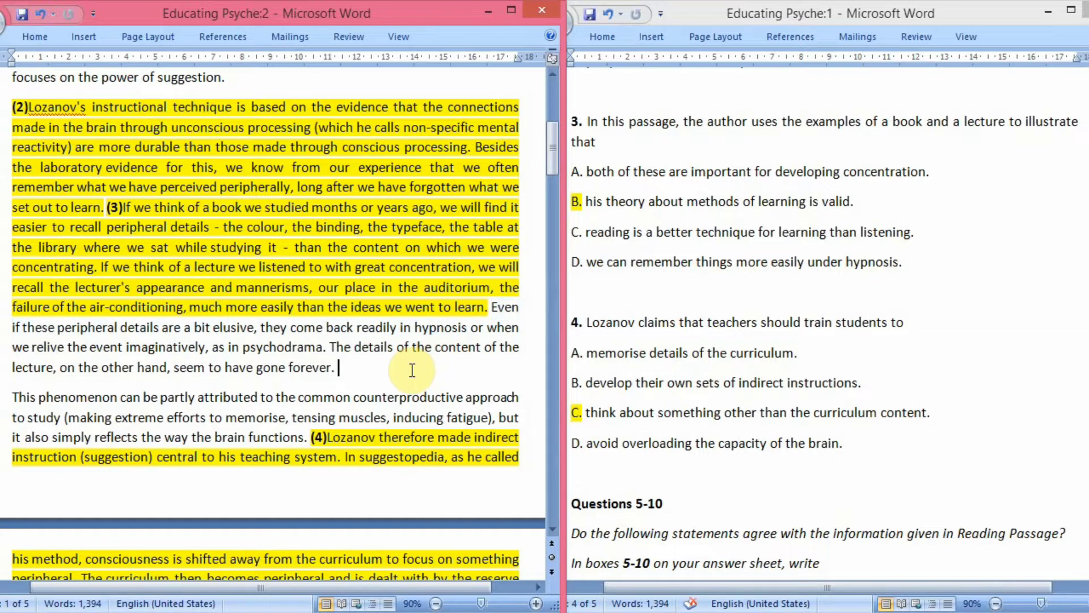
Compare "examples of a book and a lecture" in question 3 with option D, "we can remember things more easily under hypnosis".
click(723, 288)
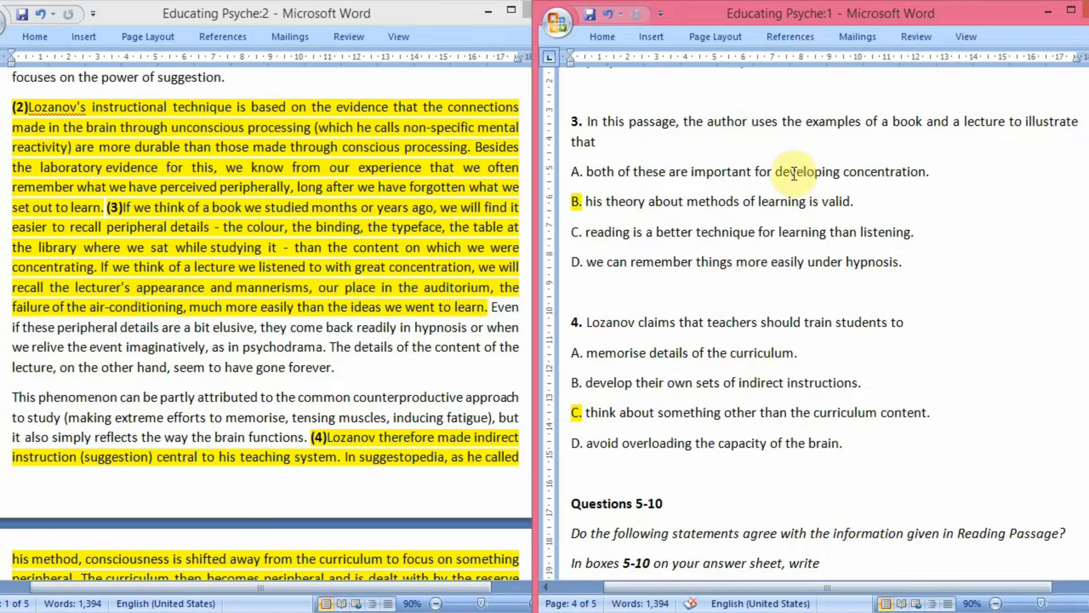
drag(805, 121, 992, 119)
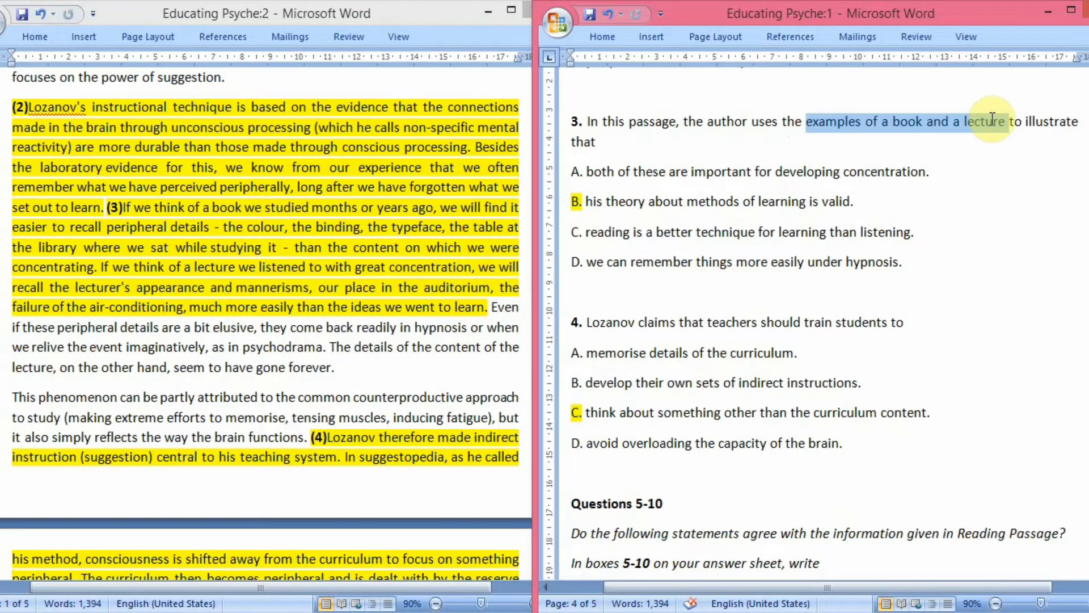
click(960, 250)
click(907, 261)
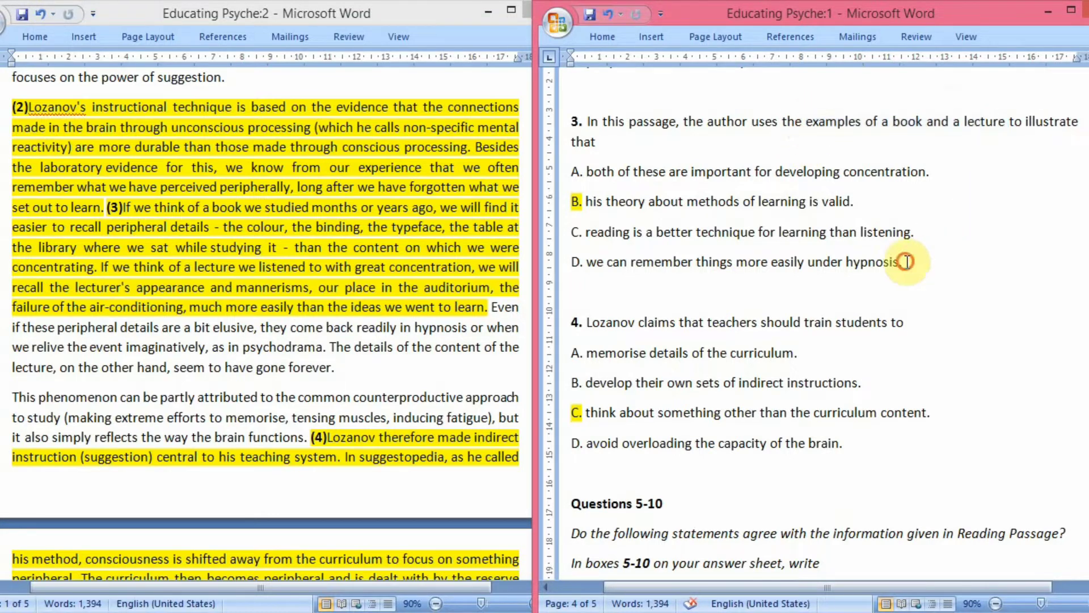
drag(906, 262, 588, 264)
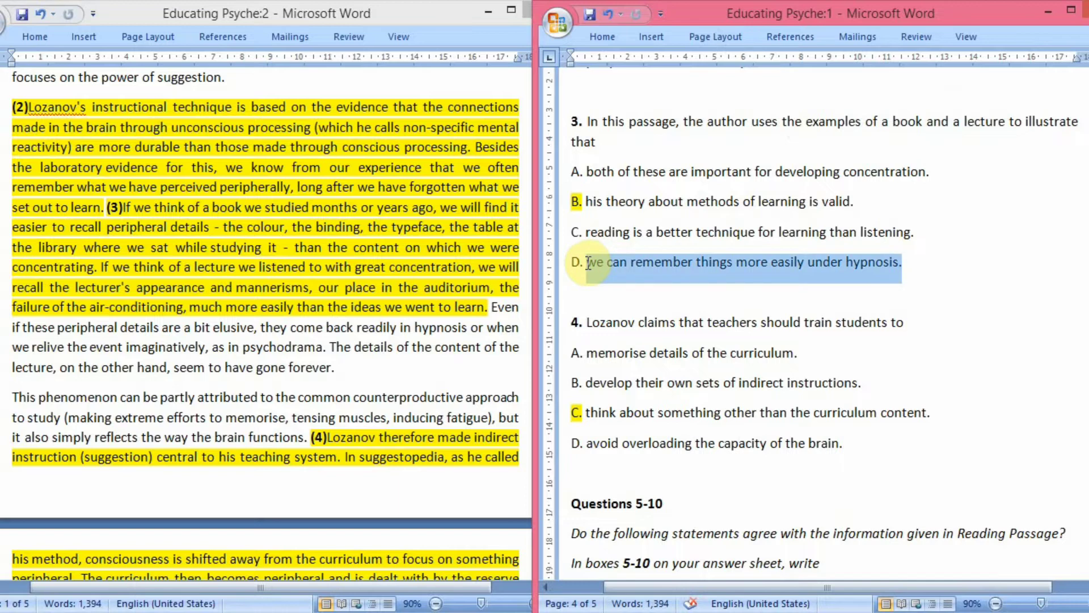
click(918, 269)
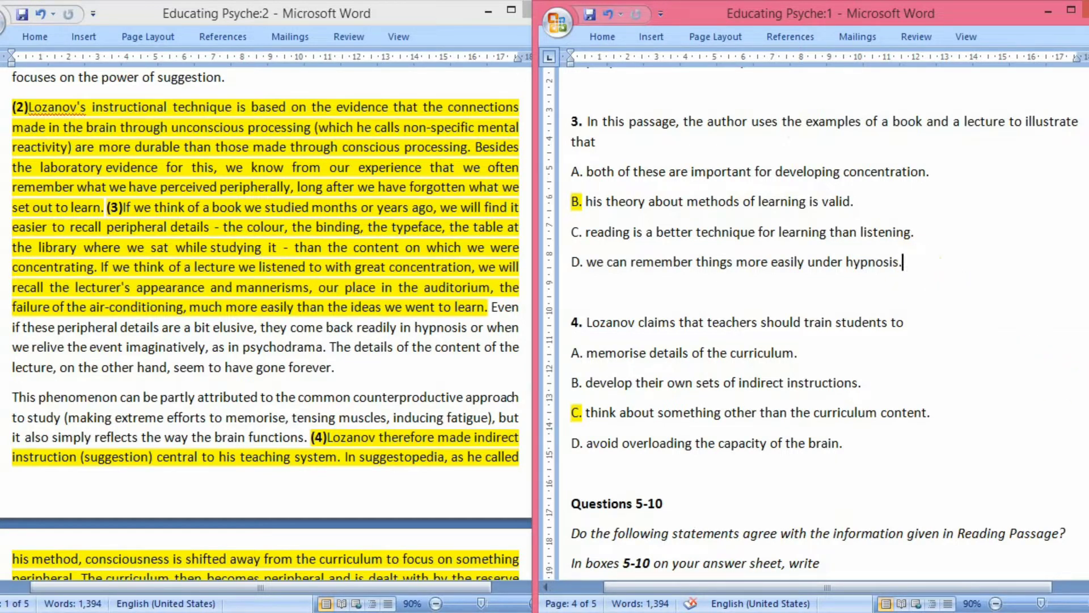
For question 4, select and read passage section (4) from "Lozanov therefore made indirect instruction" to "focus on something peripheral".
drag(1081, 377, 1082, 383)
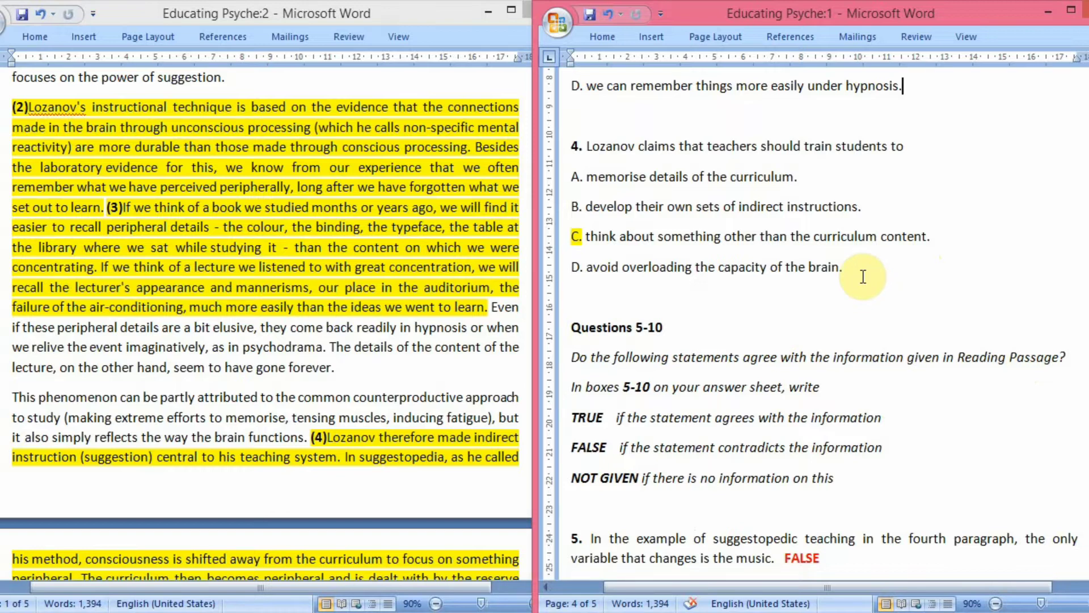
click(354, 344)
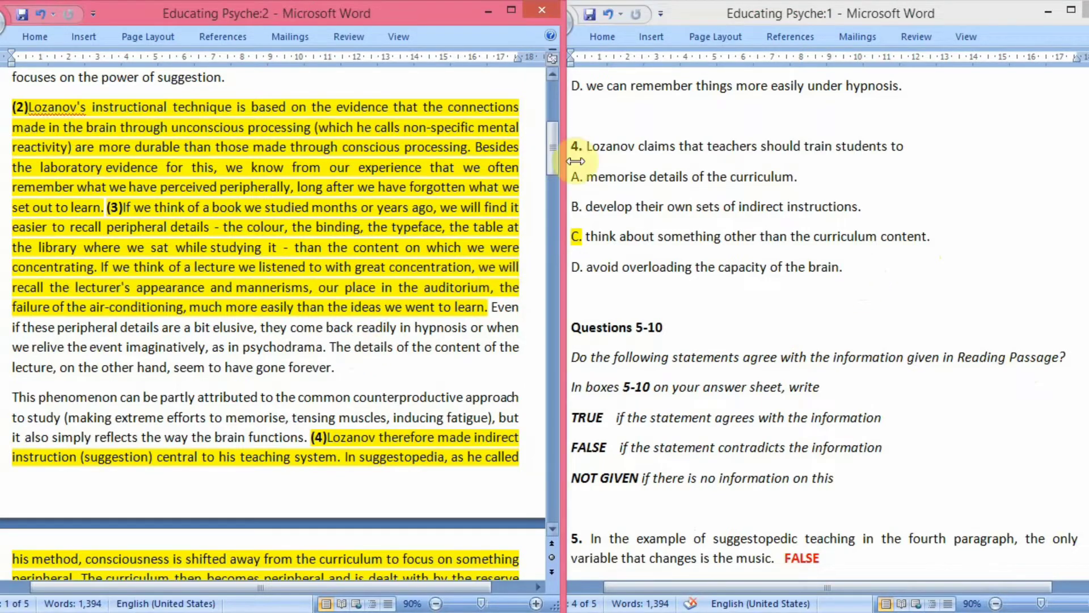
drag(553, 144, 561, 180)
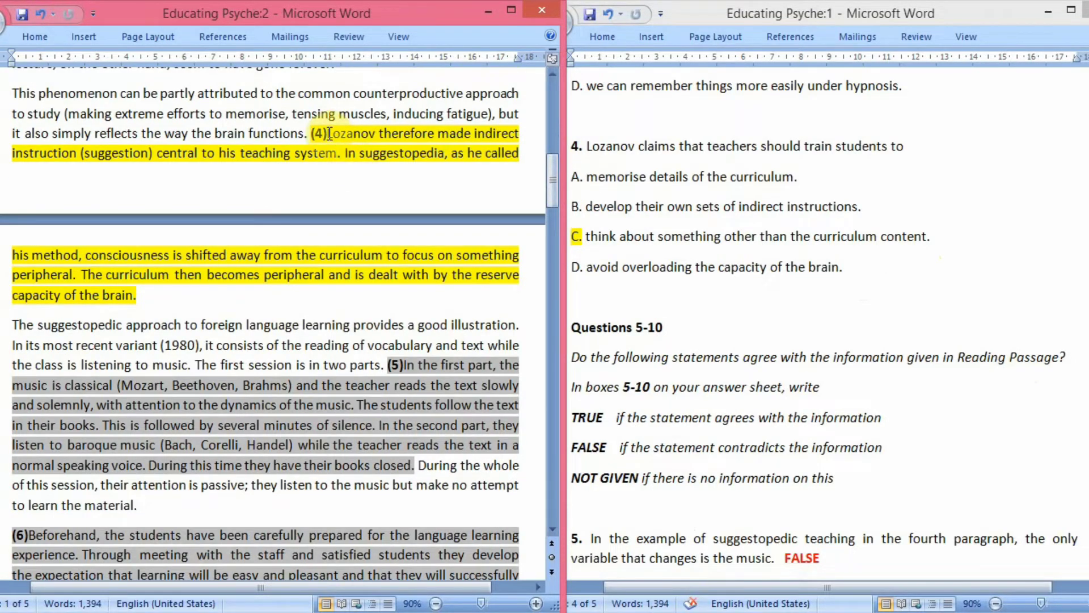
drag(329, 133, 343, 153)
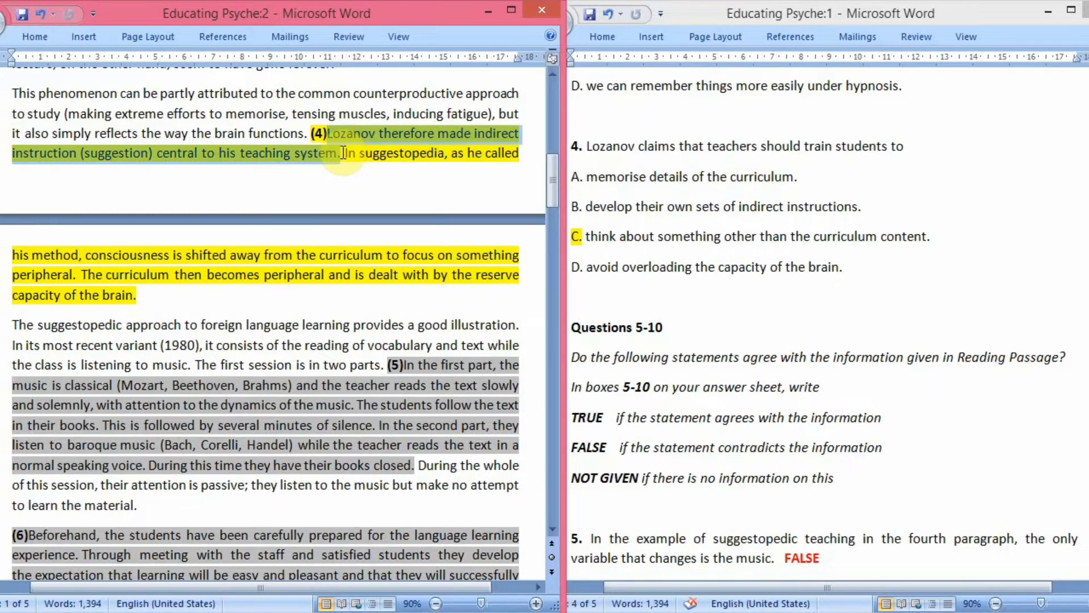
drag(343, 153, 83, 258)
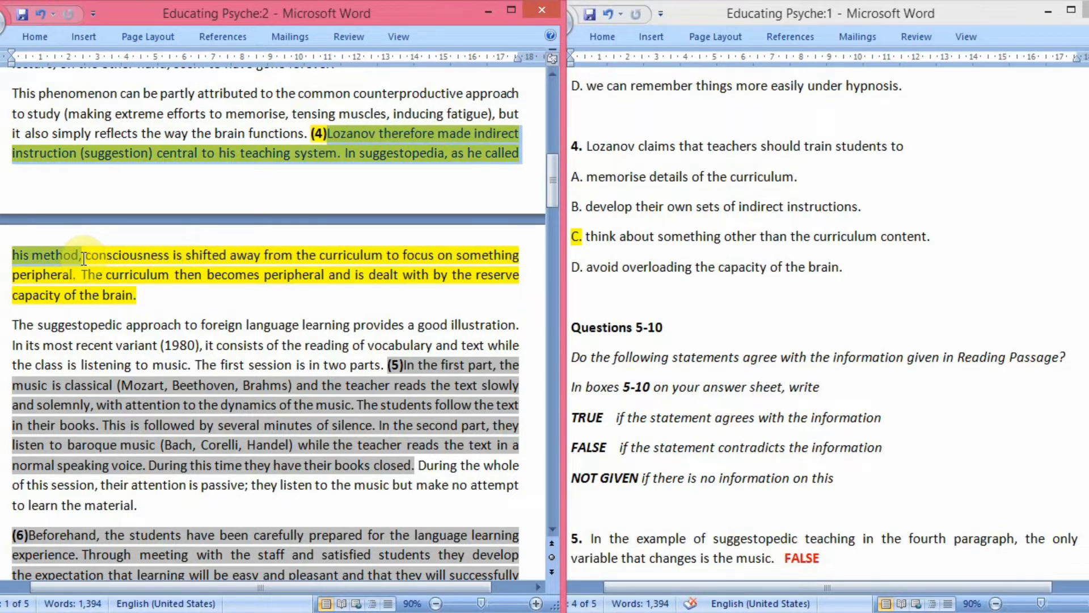
mouse_move(83, 258)
mouse_down()
mouse_move(352, 267)
mouse_move(170, 296)
mouse_move(80, 272)
mouse_up()
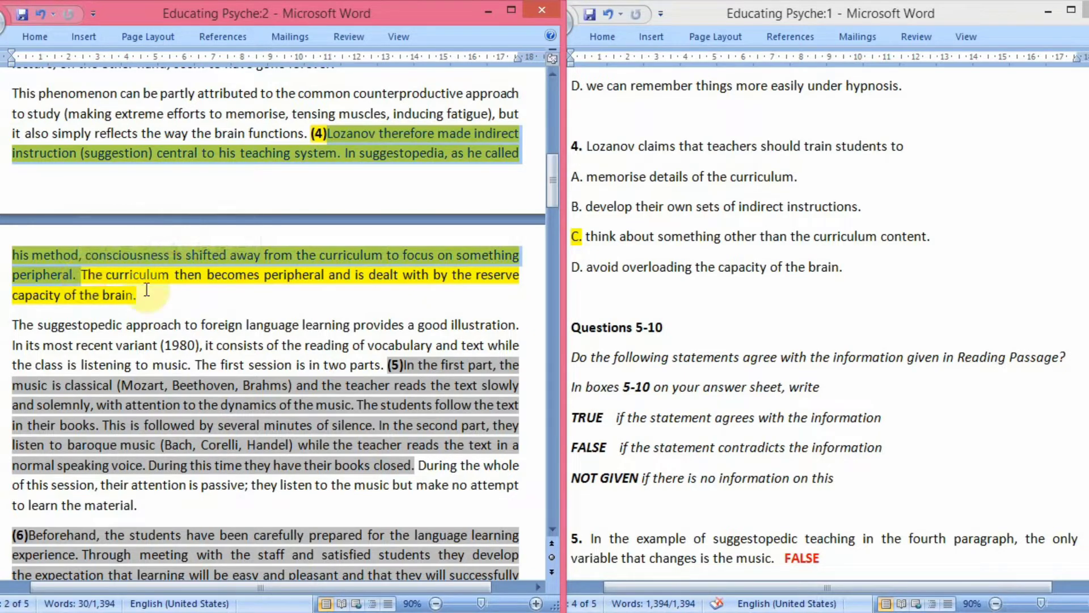
Match "The curriculum then becomes peripheral" in the passage with option C of question 4, "think about something other than the curriculum content".
click(85, 275)
drag(85, 274, 205, 303)
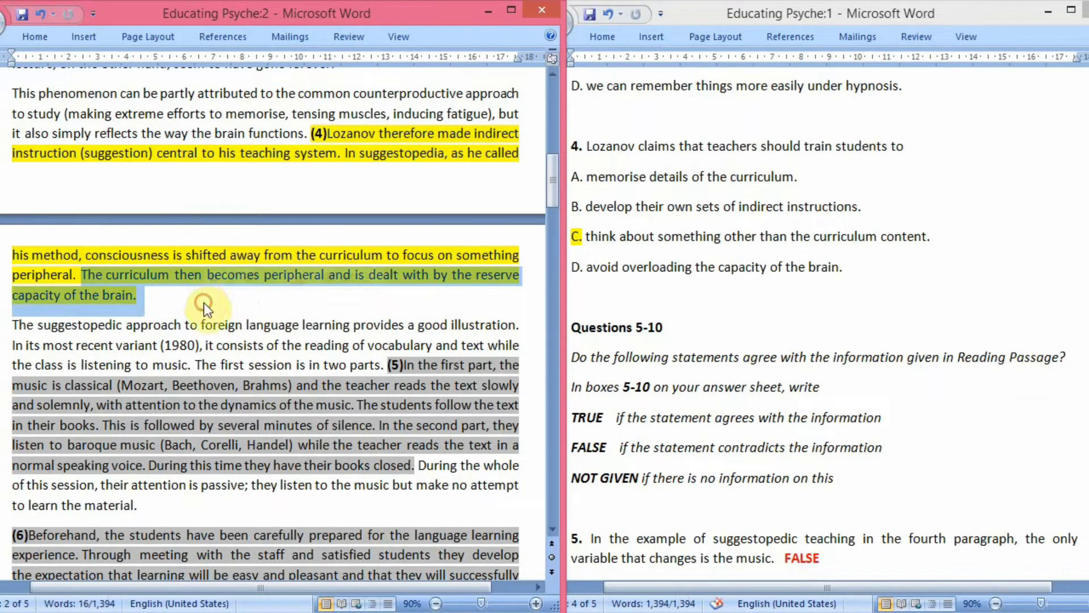
click(196, 303)
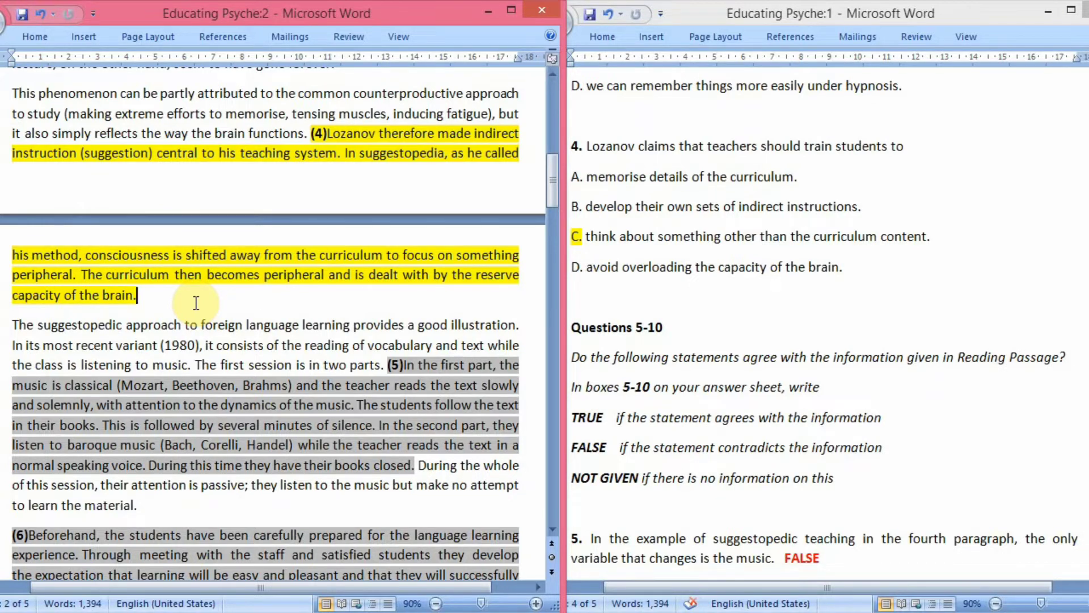
click(876, 297)
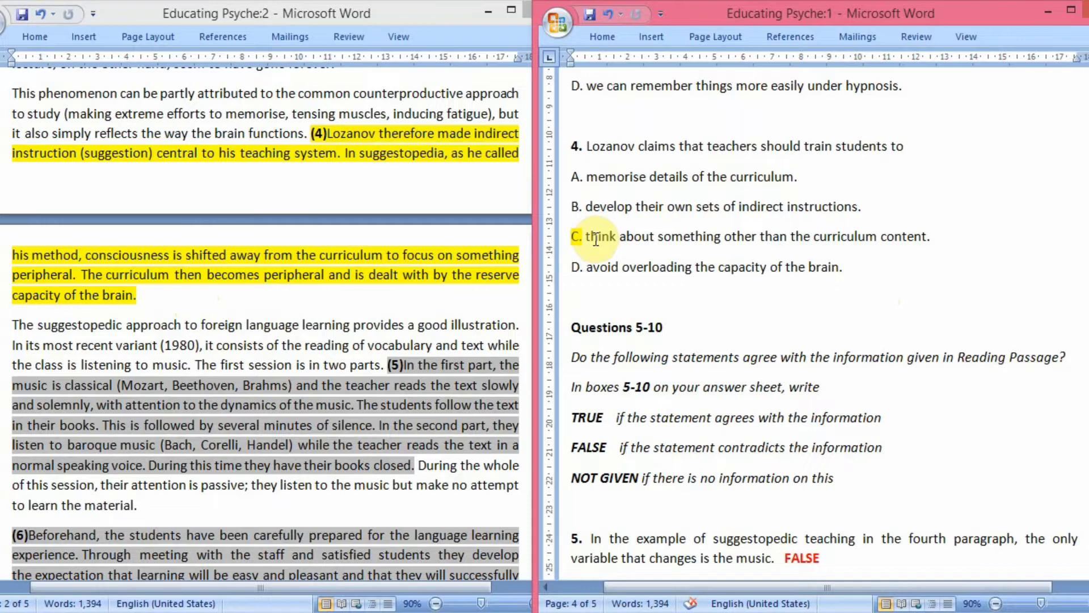
drag(589, 238, 899, 258)
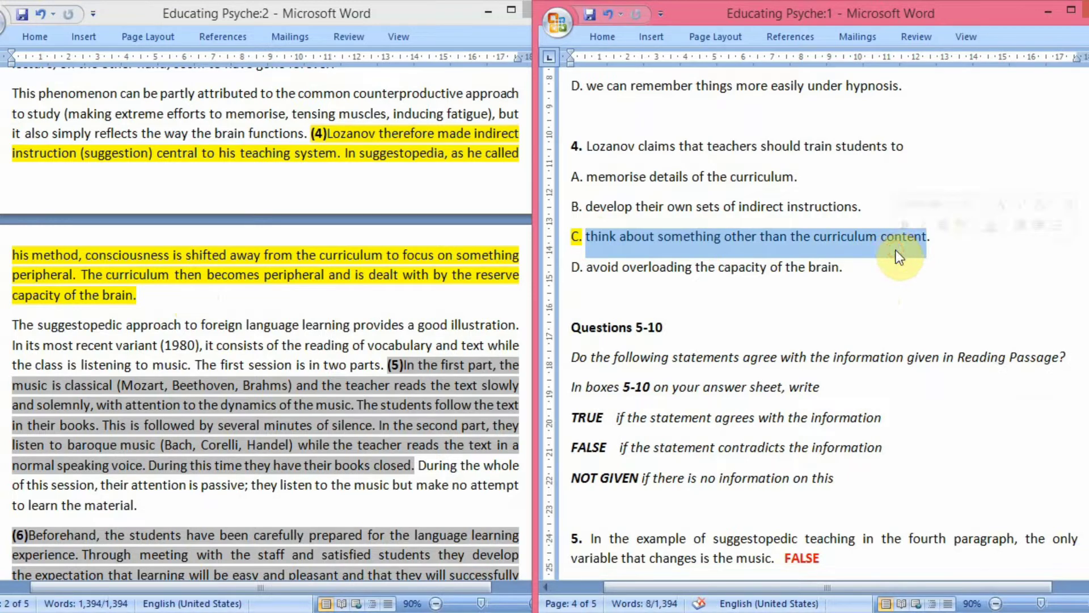
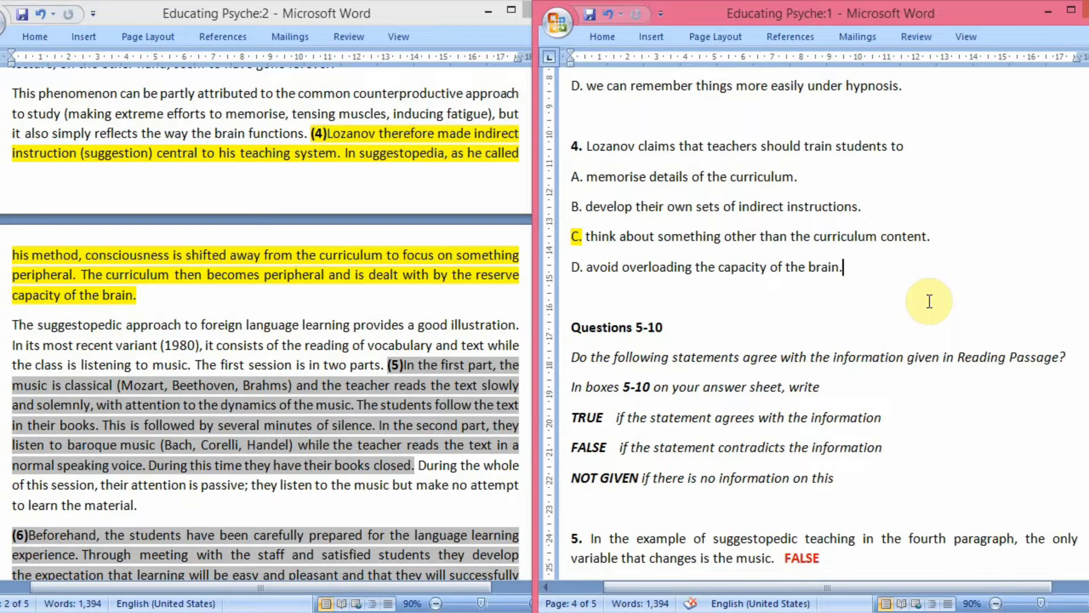
For question 5, select and read passage section (5) from "In the first part, the music is classical" to "follow the text in their books".
drag(1084, 413, 1084, 426)
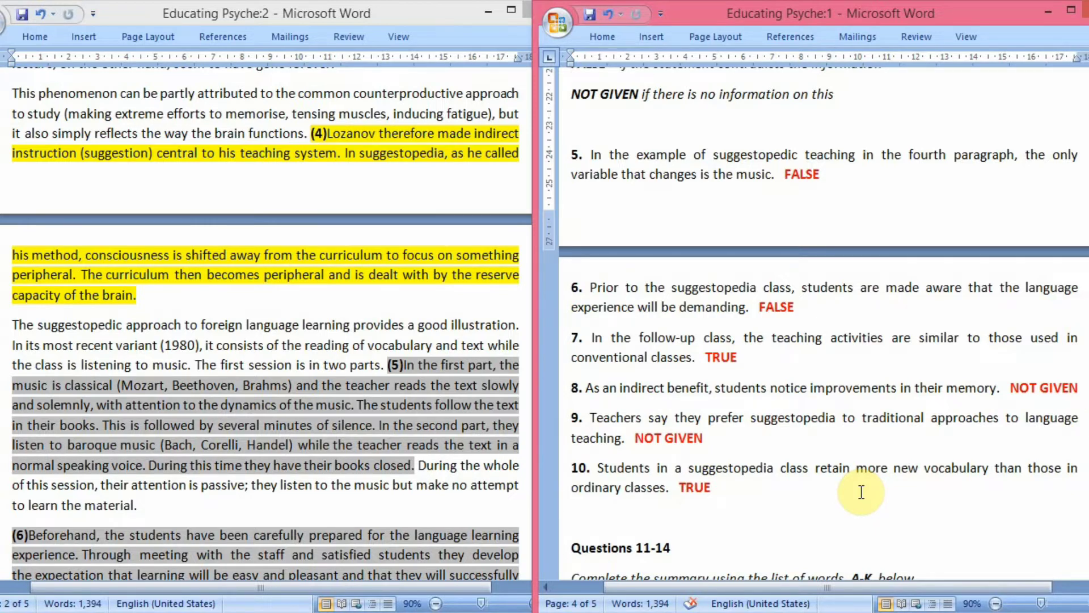
click(454, 508)
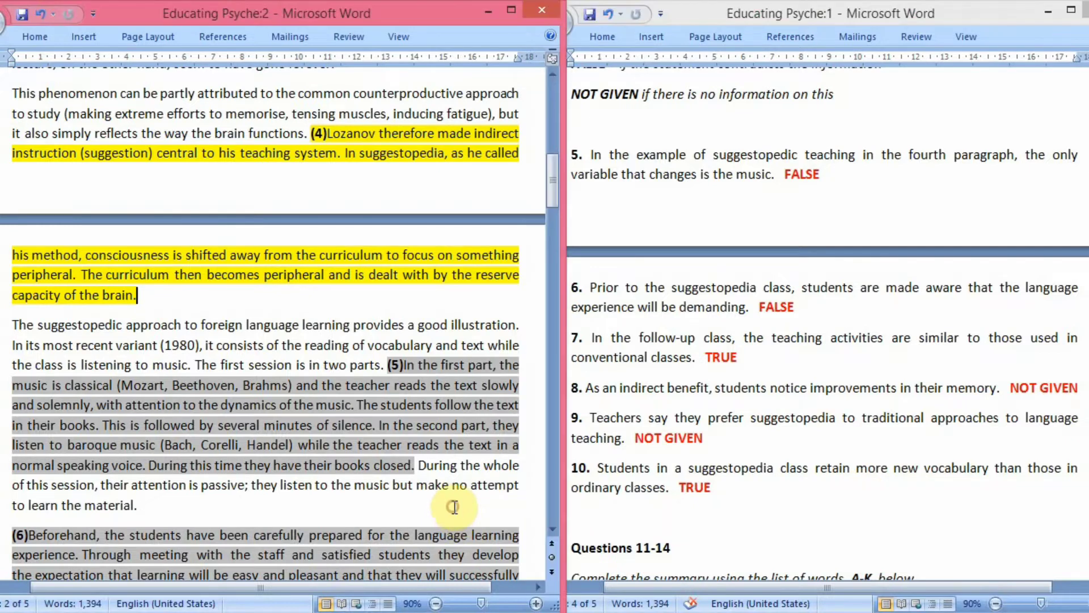
drag(553, 182, 555, 203)
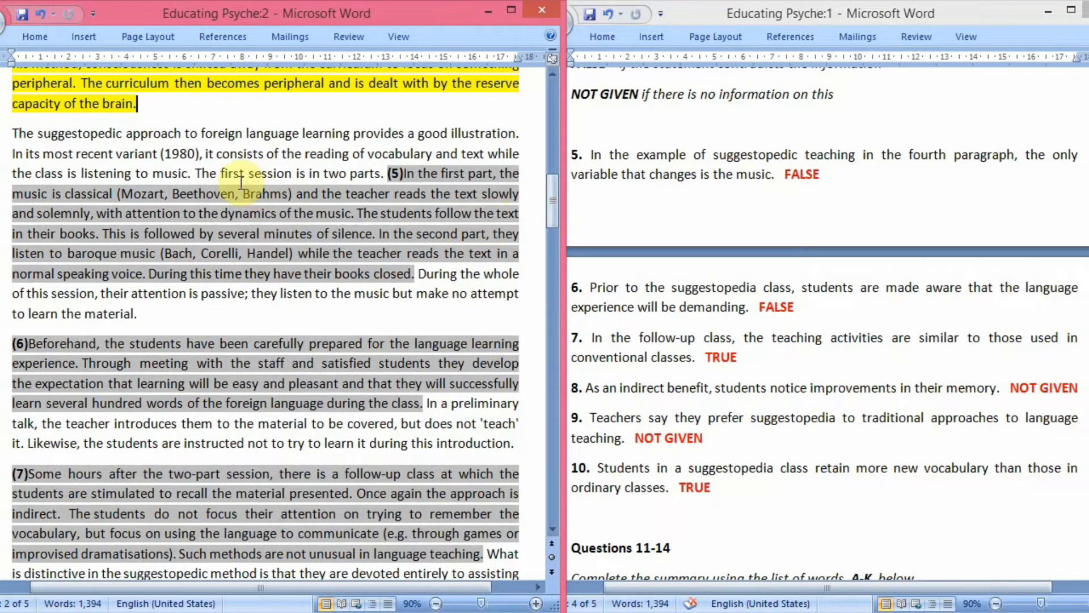
drag(197, 173, 102, 238)
click(428, 195)
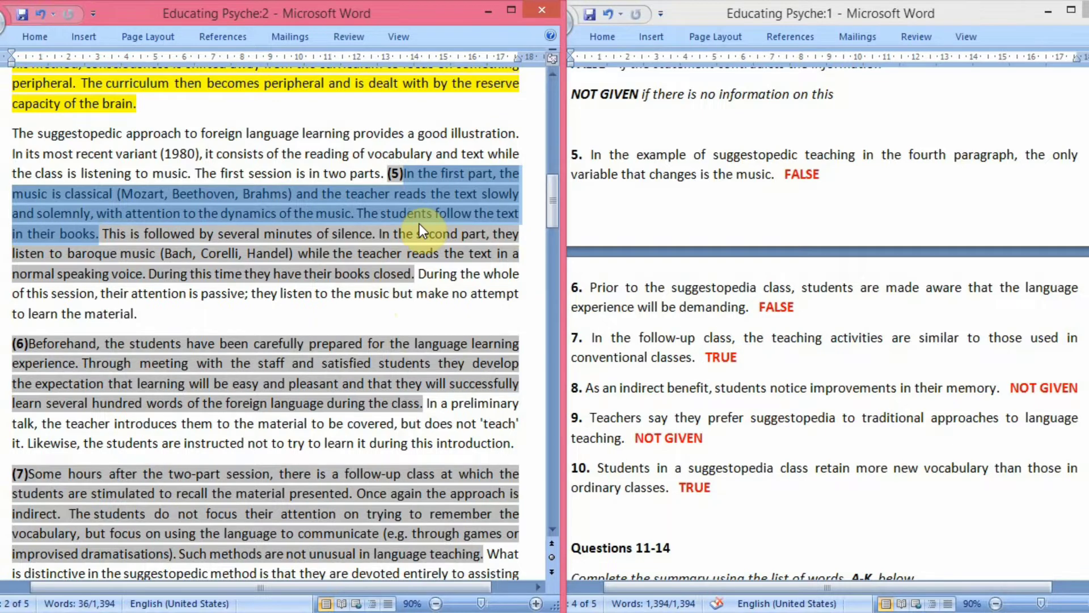
click(216, 290)
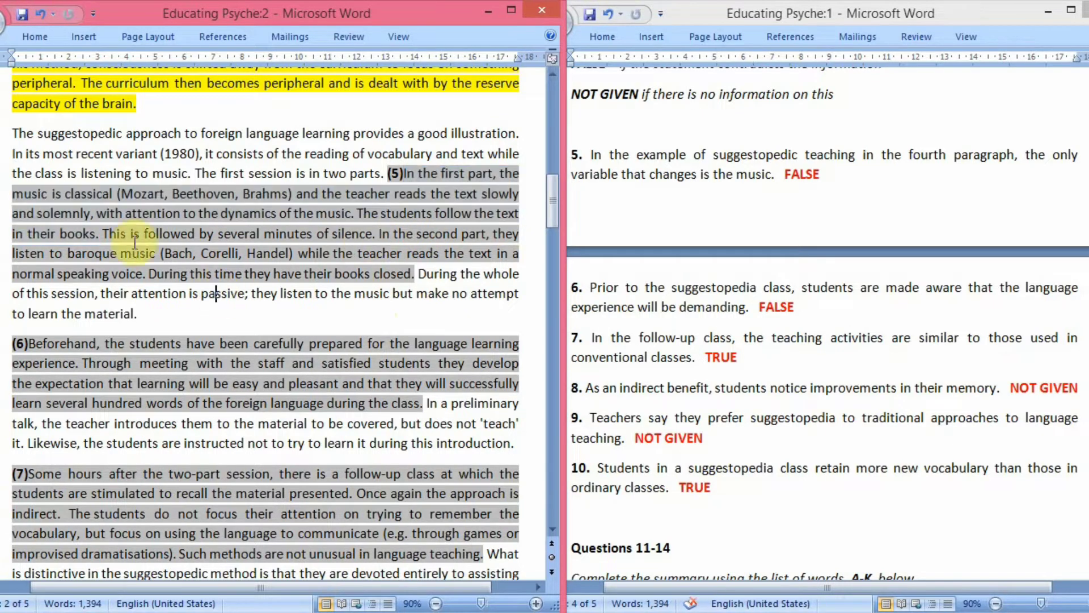
Select and read the rest of section (5), through "they have their books closed", and compare it with statement 5 about the music.
drag(102, 235, 161, 257)
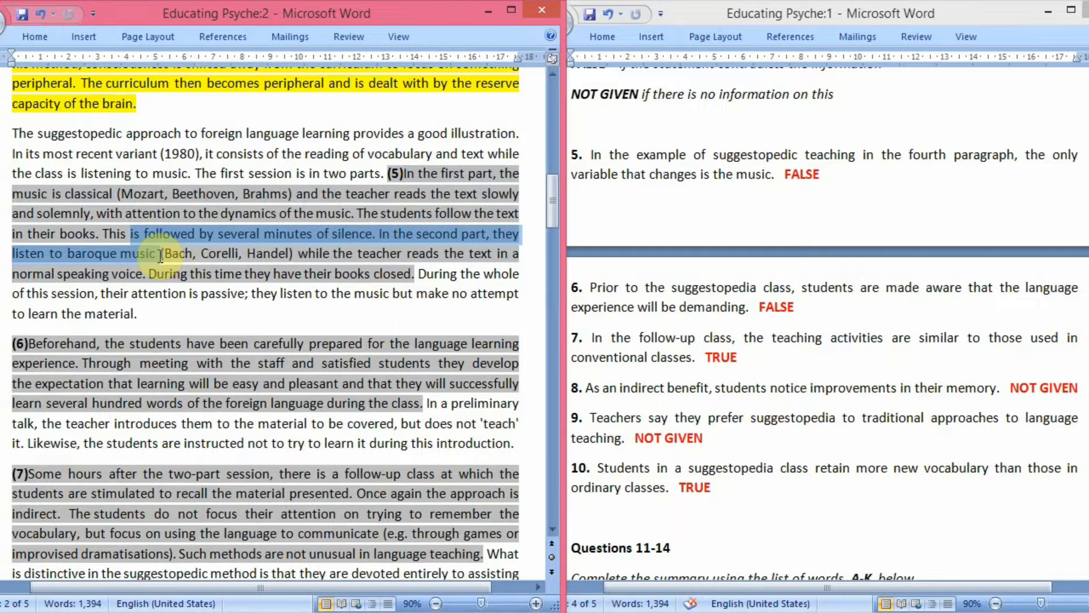
drag(161, 256, 148, 281)
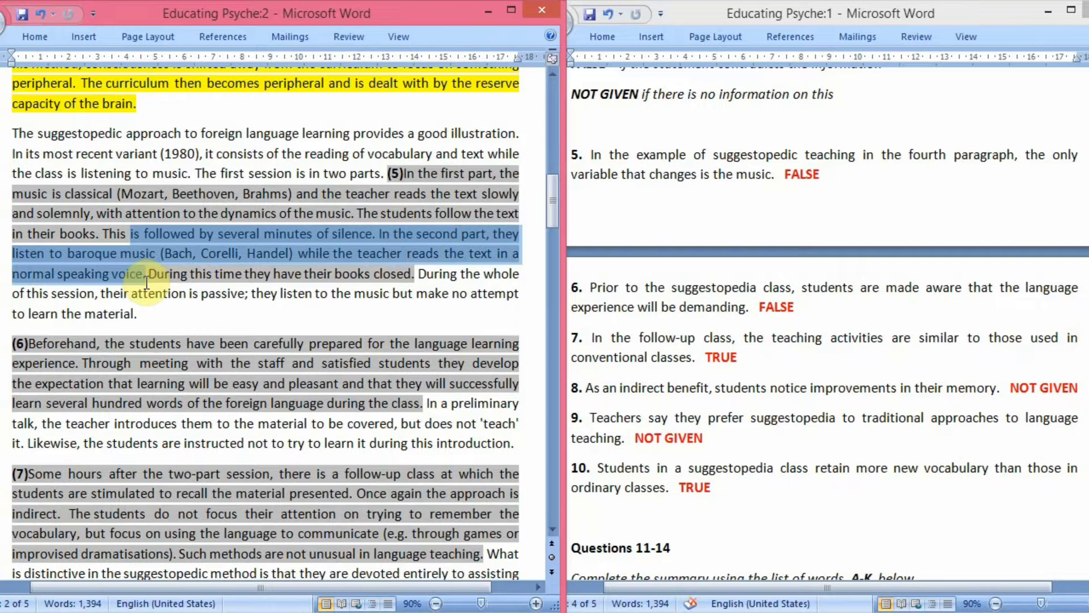
drag(147, 281, 409, 278)
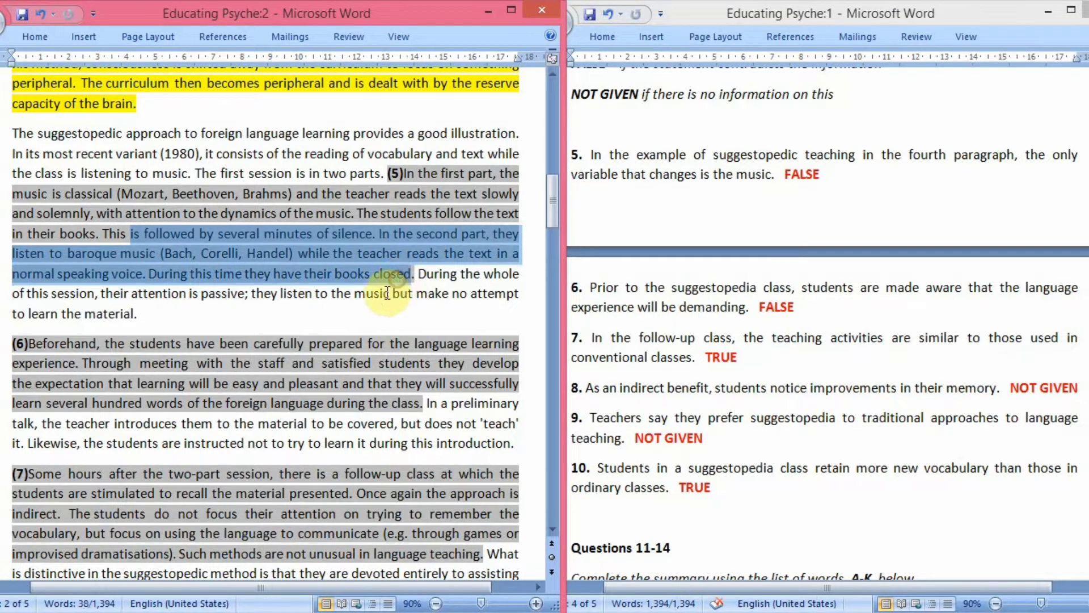
click(357, 311)
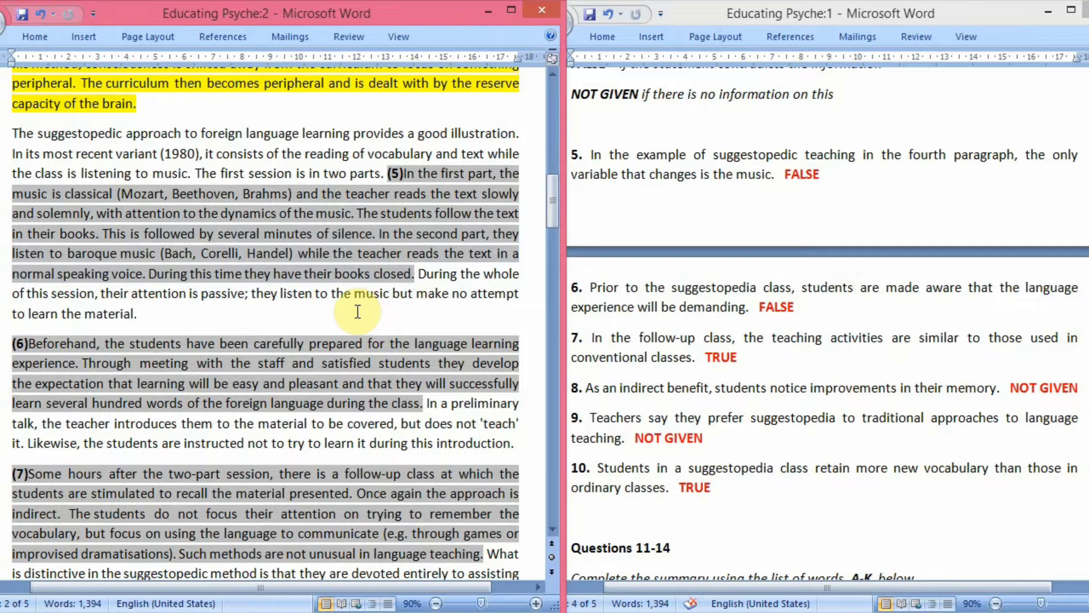
click(785, 191)
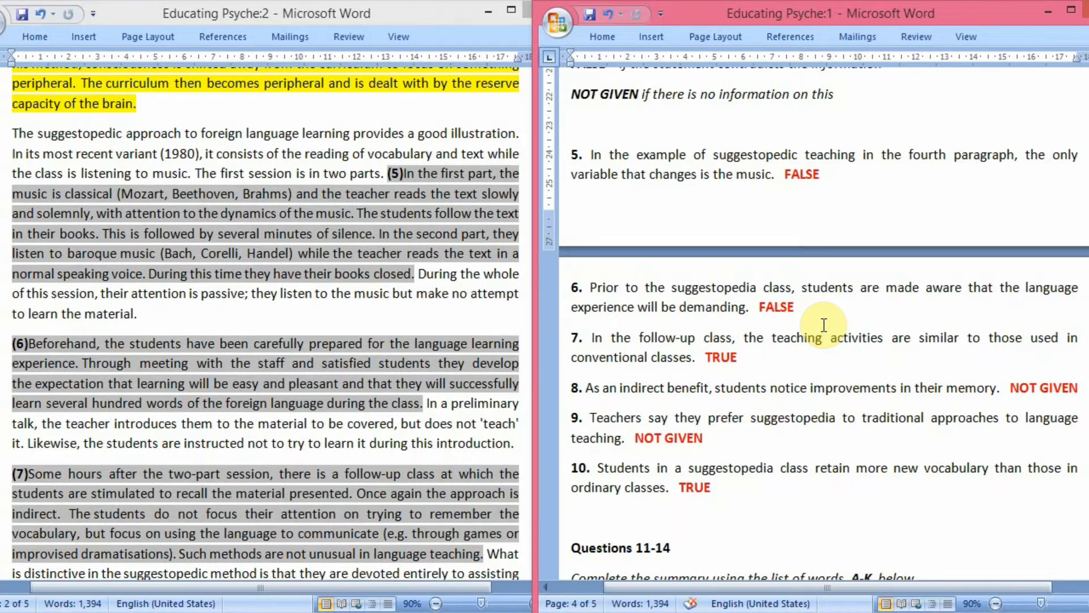
For question 6, read passage section (6) and select "Beforehand" as the match for "Prior to" in the statement.
click(468, 430)
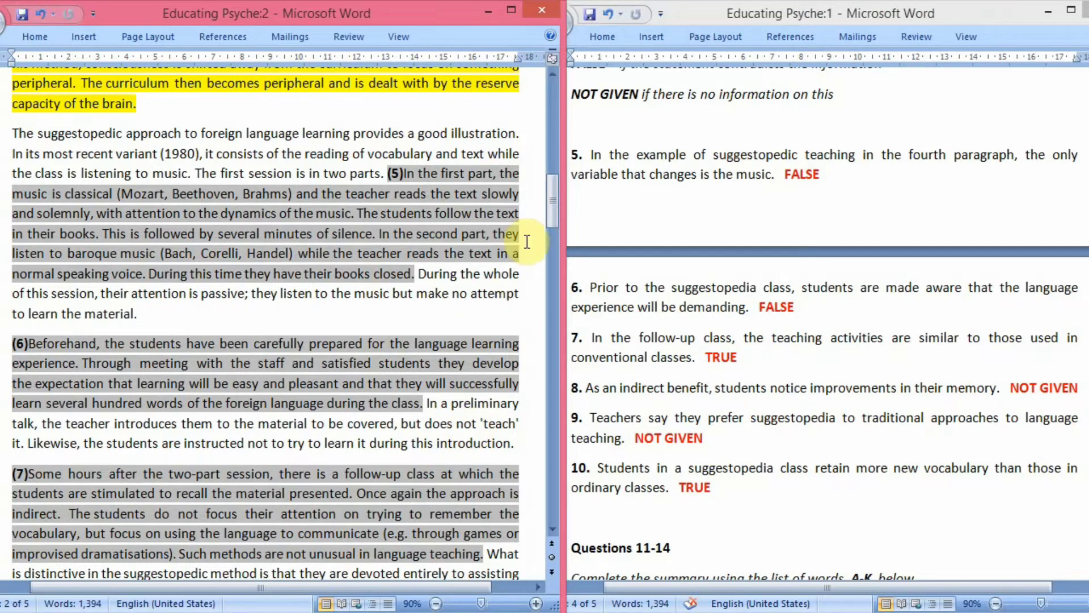
drag(553, 202, 557, 219)
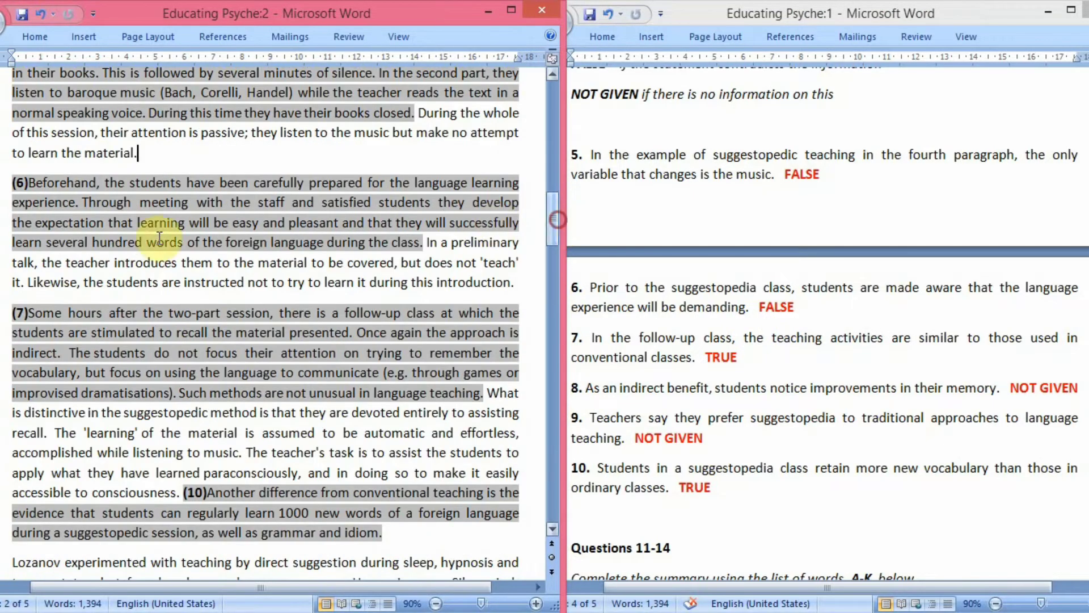
click(28, 182)
drag(29, 182, 98, 184)
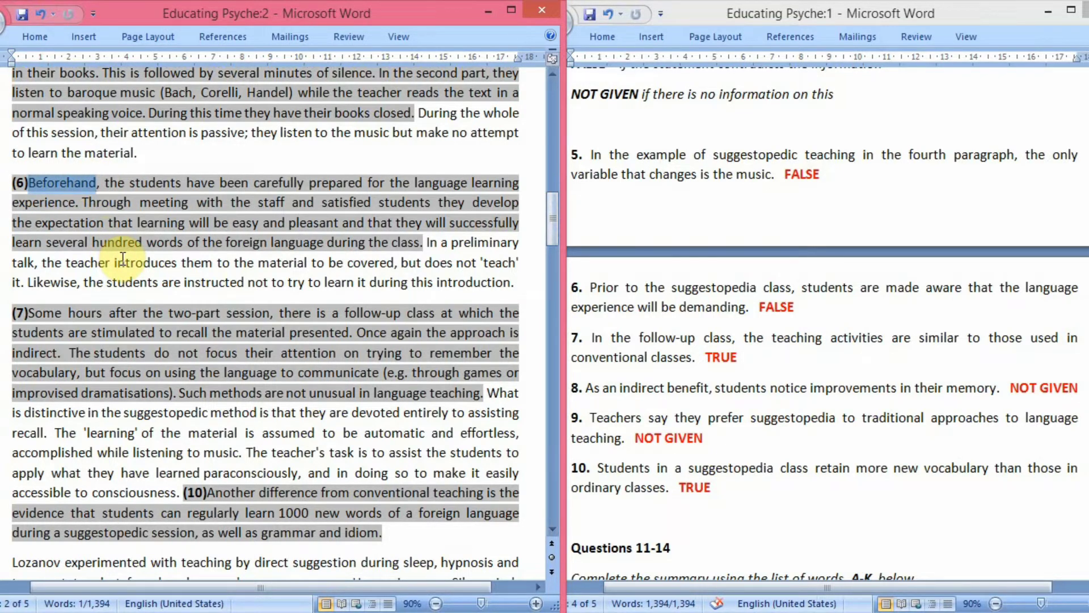
click(118, 262)
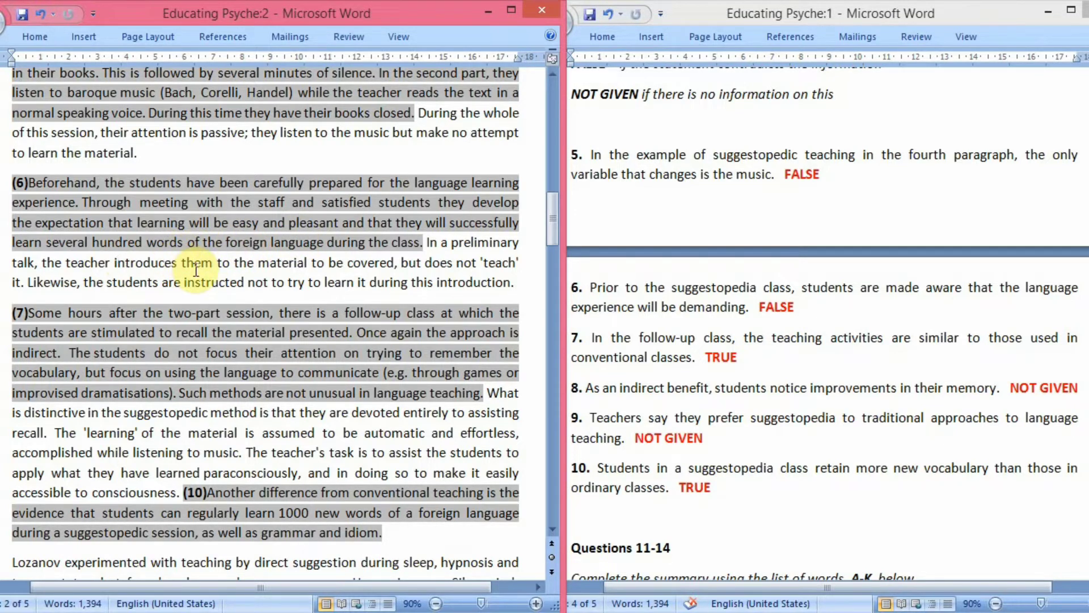
Compare "learning will be easy" in passage section (6) with "be demanding" in statement 6.
drag(136, 222, 262, 229)
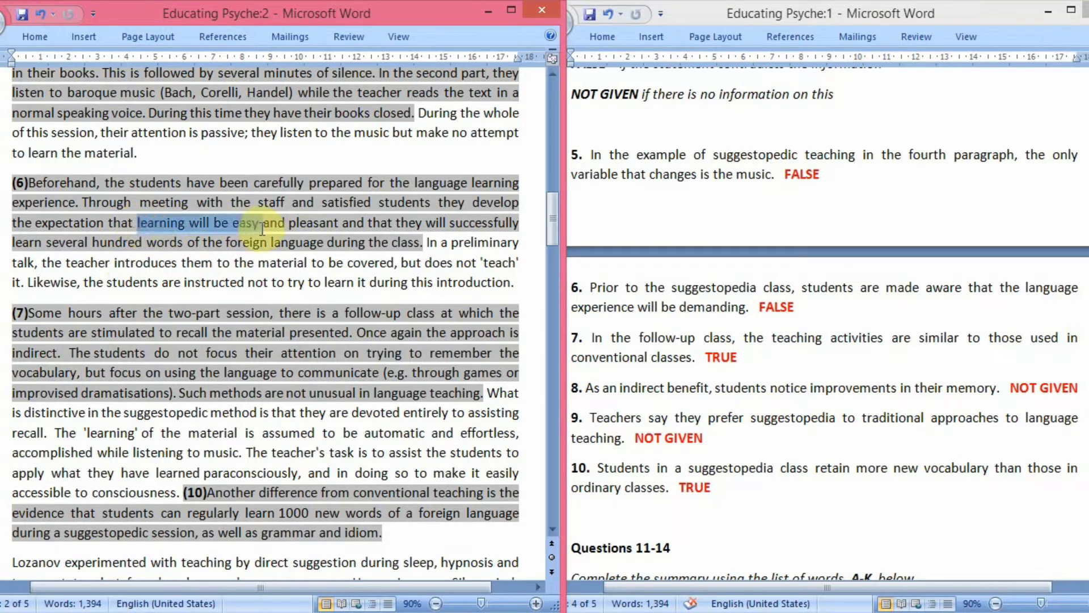
click(307, 280)
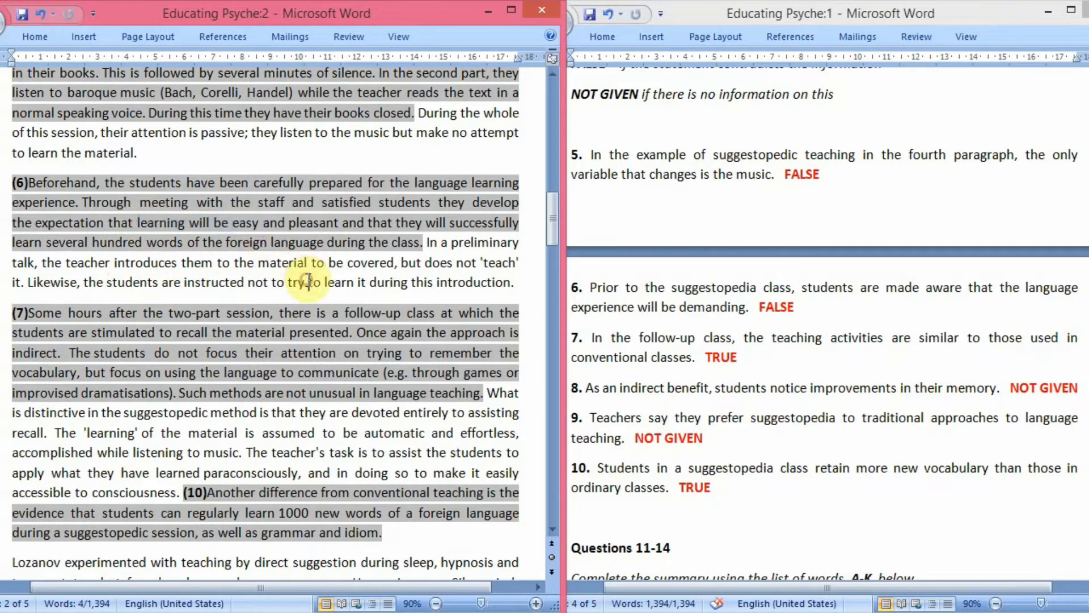
click(638, 313)
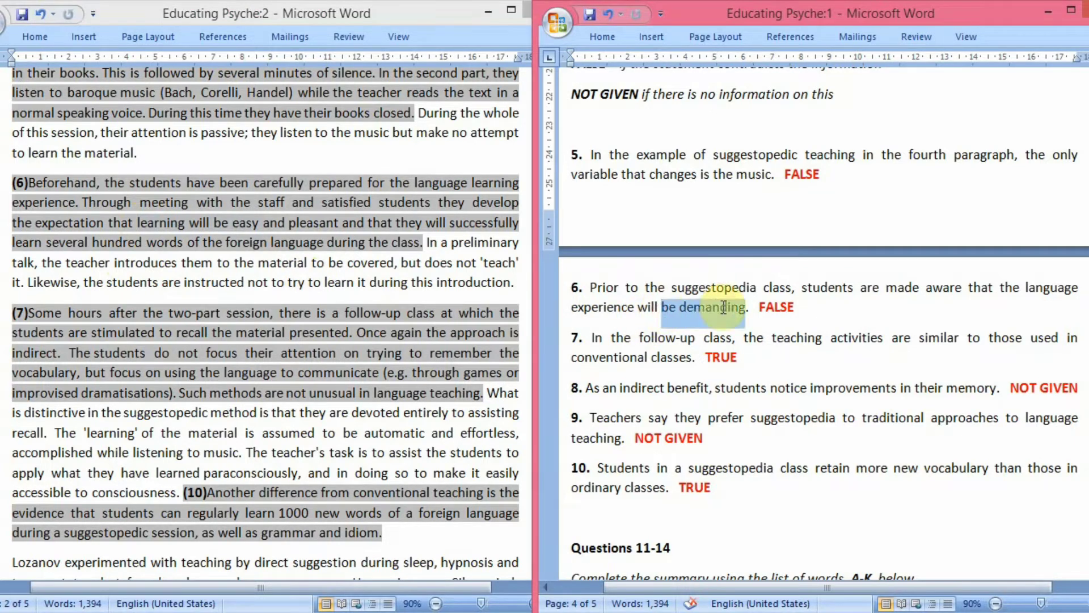
click(788, 308)
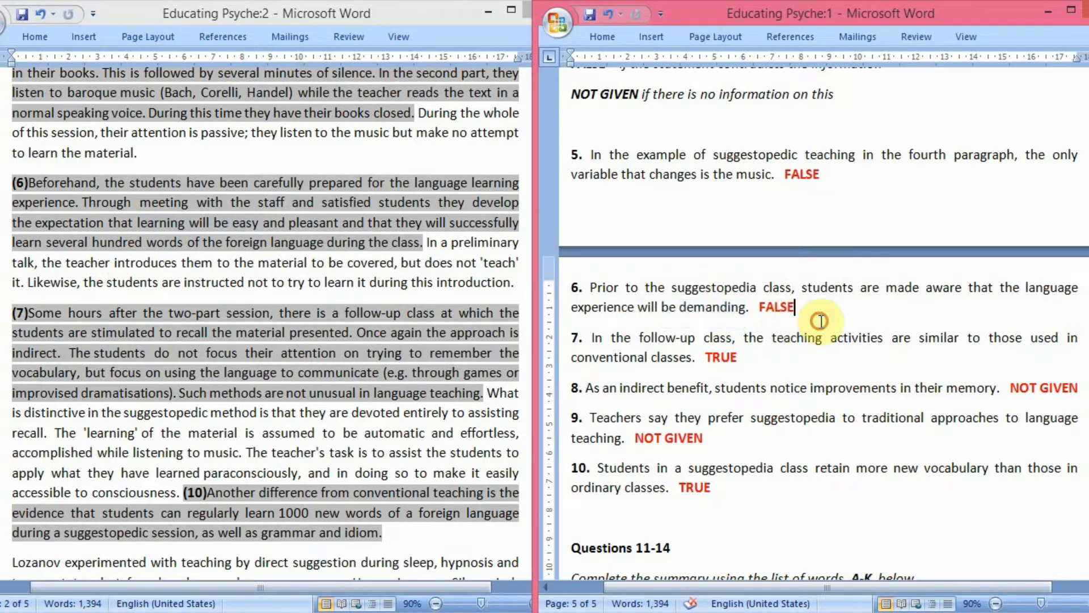